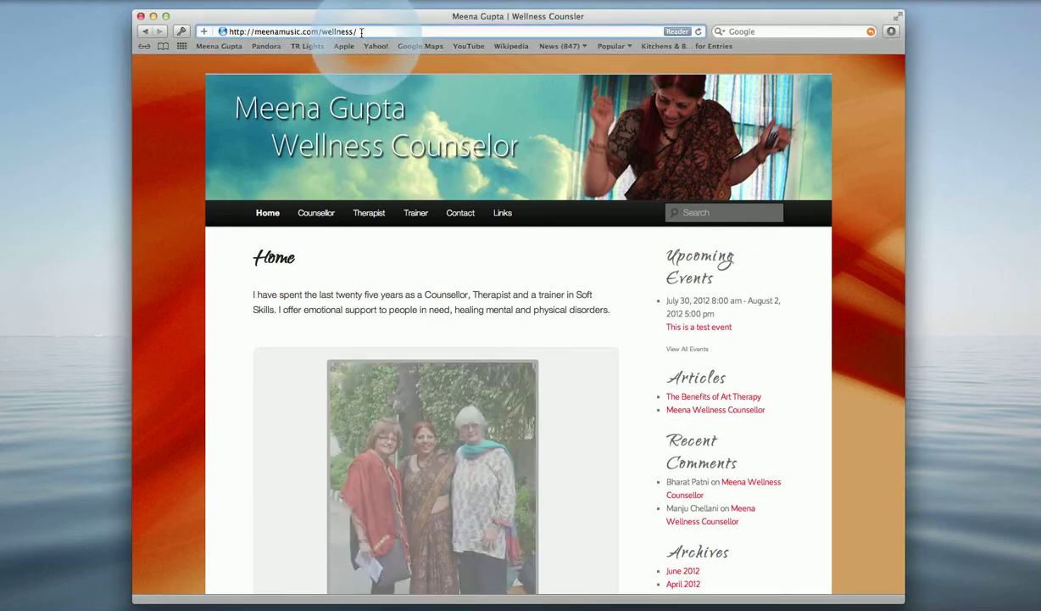
Load the wp-admin login page of the wellness website.
text(w)
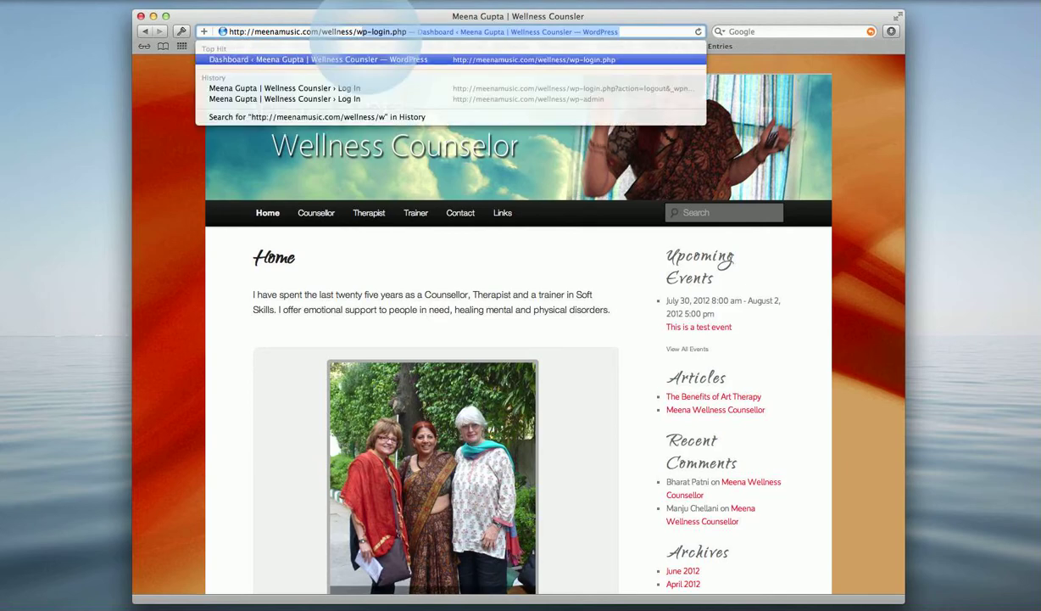
text(p-a)
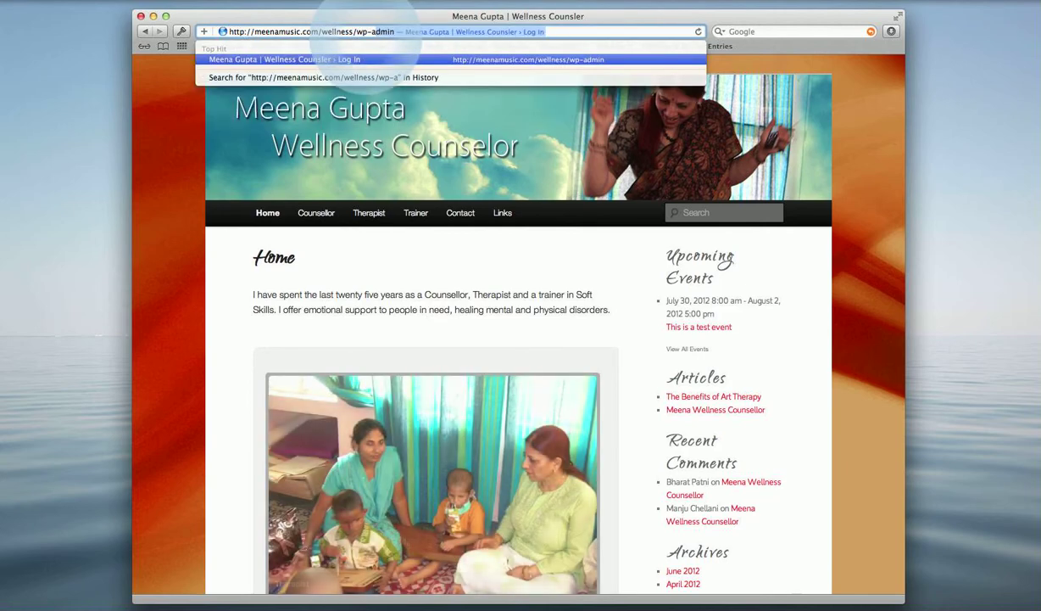
text(dmi)
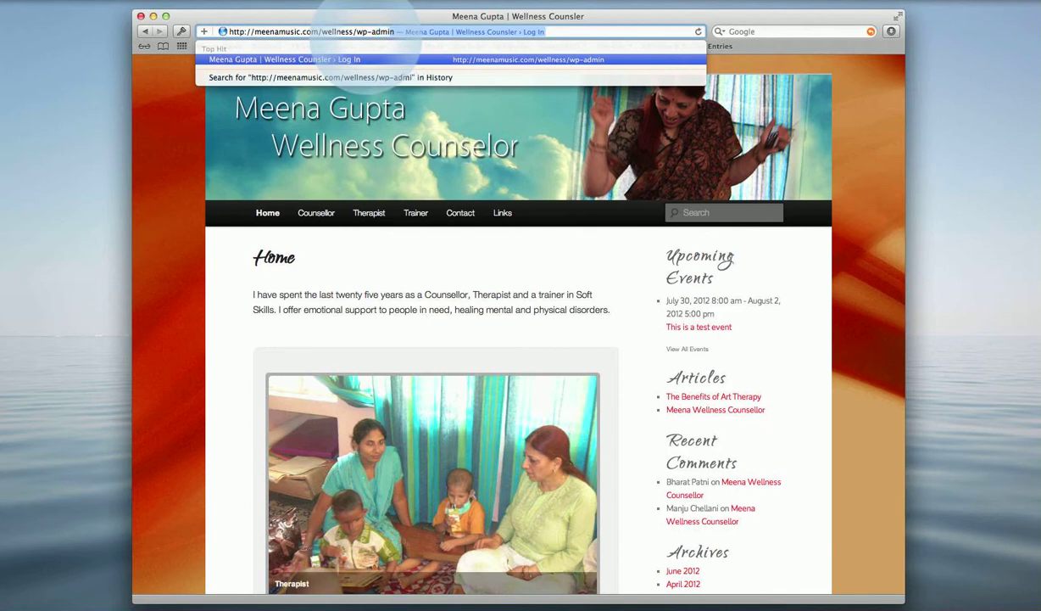
text(n)
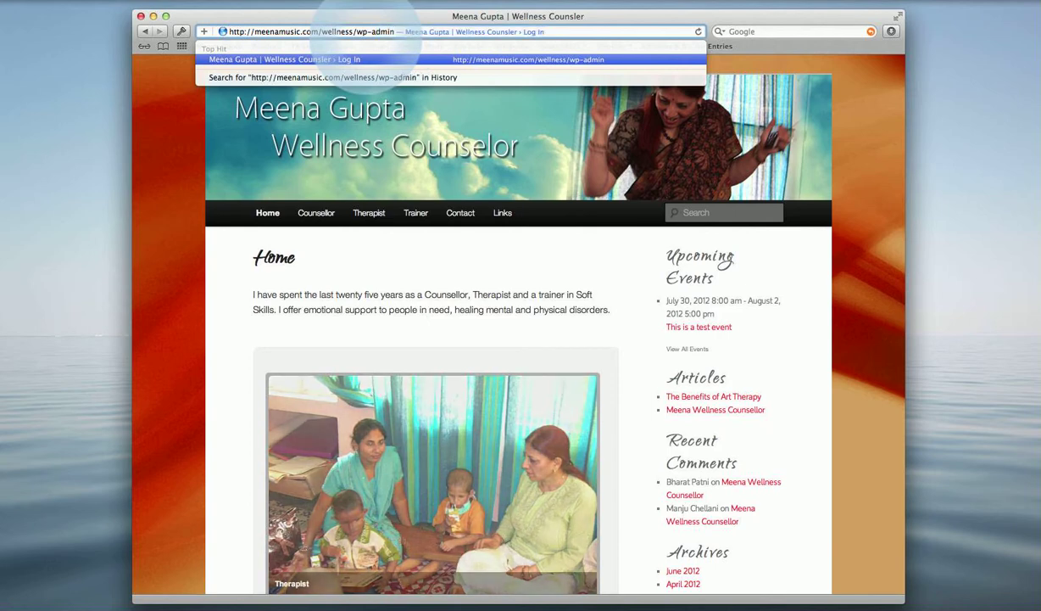
key(Return)
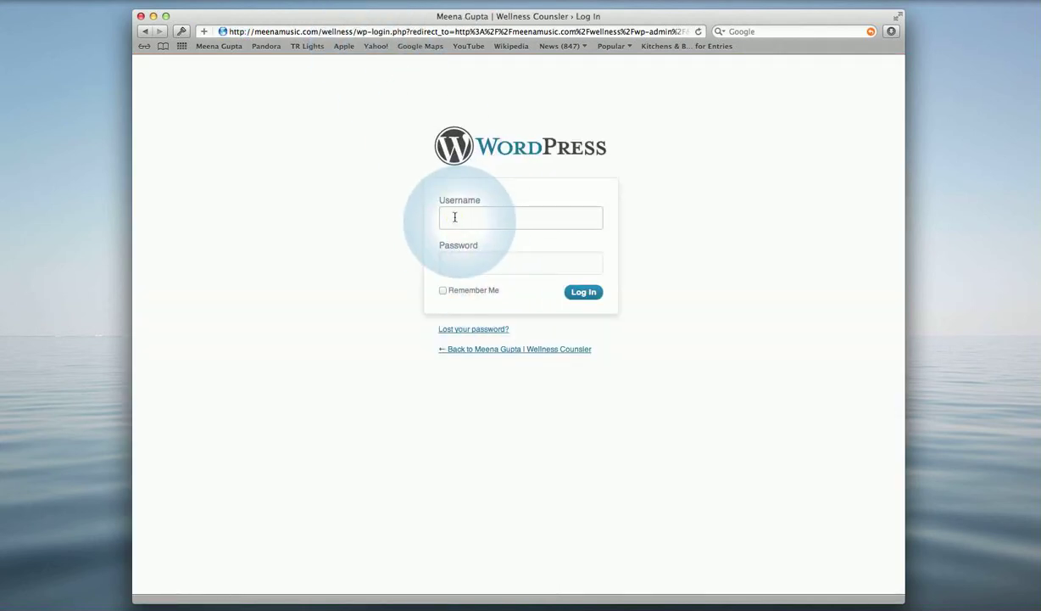
Log in to the site with the account username and password, with Remember Me enabled.
key(Tab)
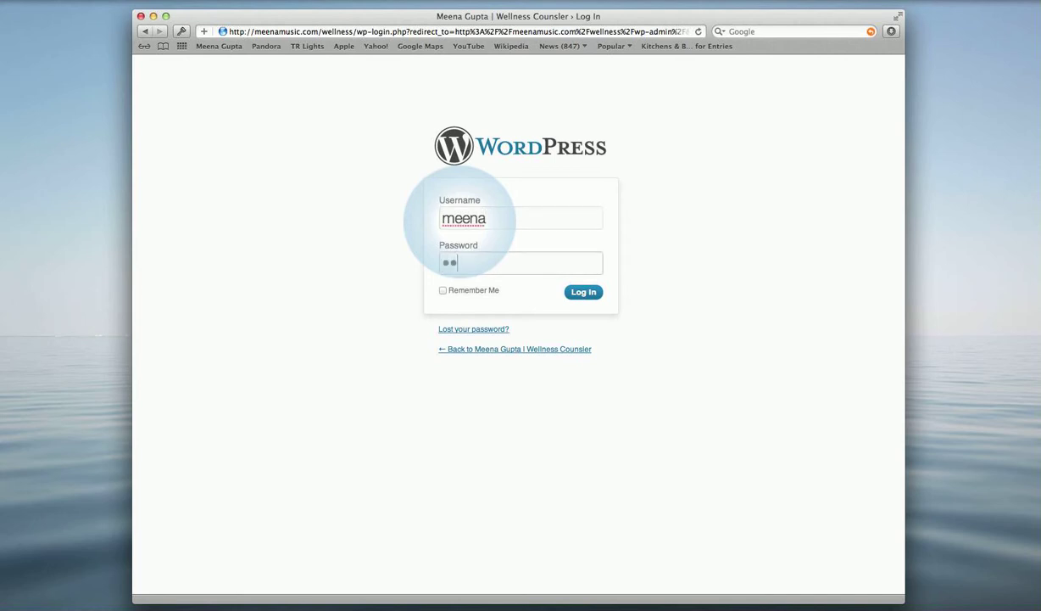
click(443, 291)
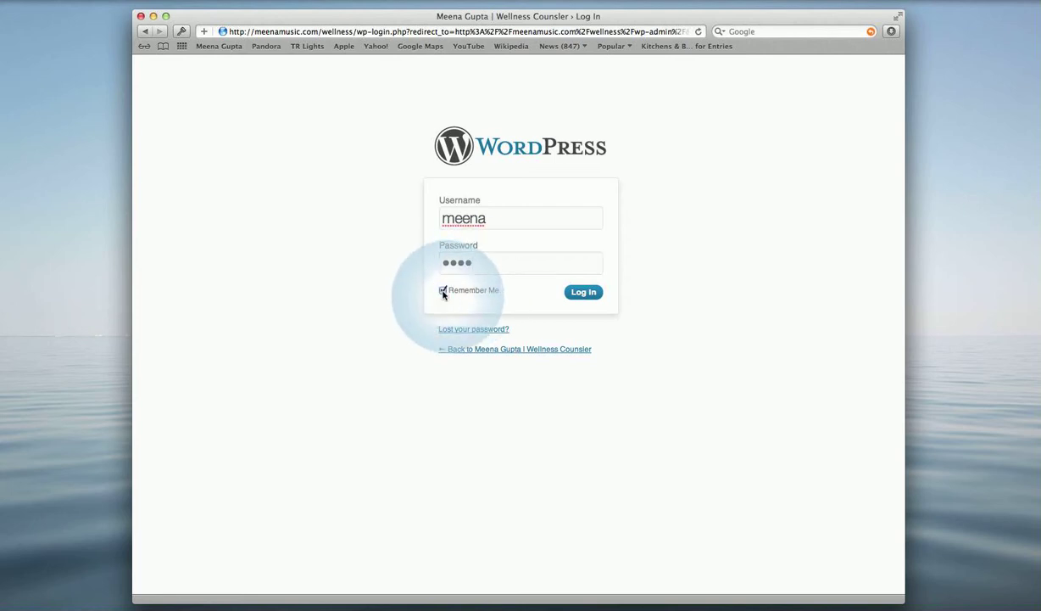
click(585, 292)
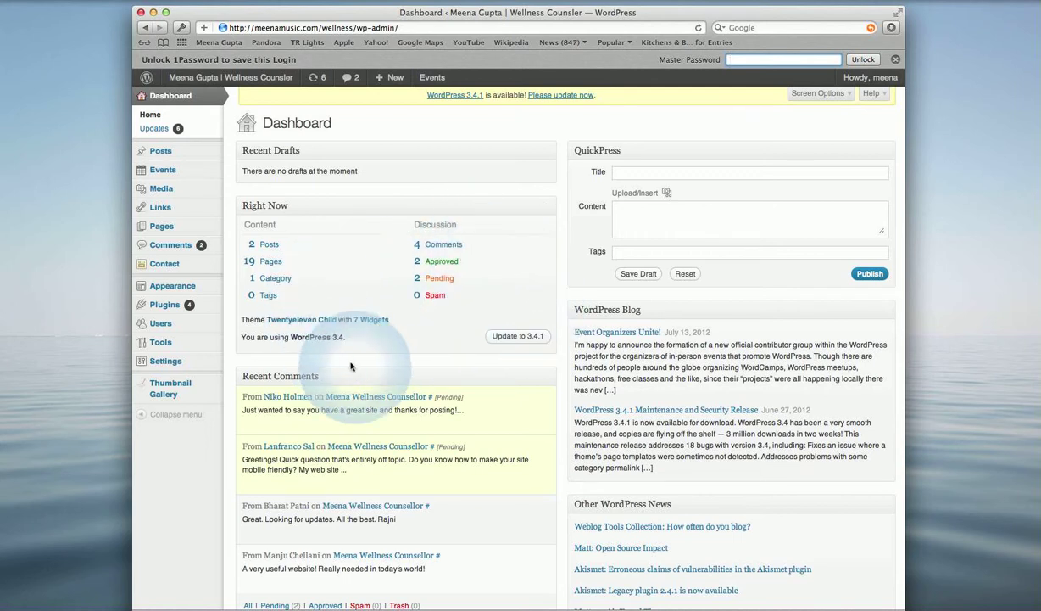
Open the Art Therapy page for editing from the list of all pages.
mouse_move(325, 416)
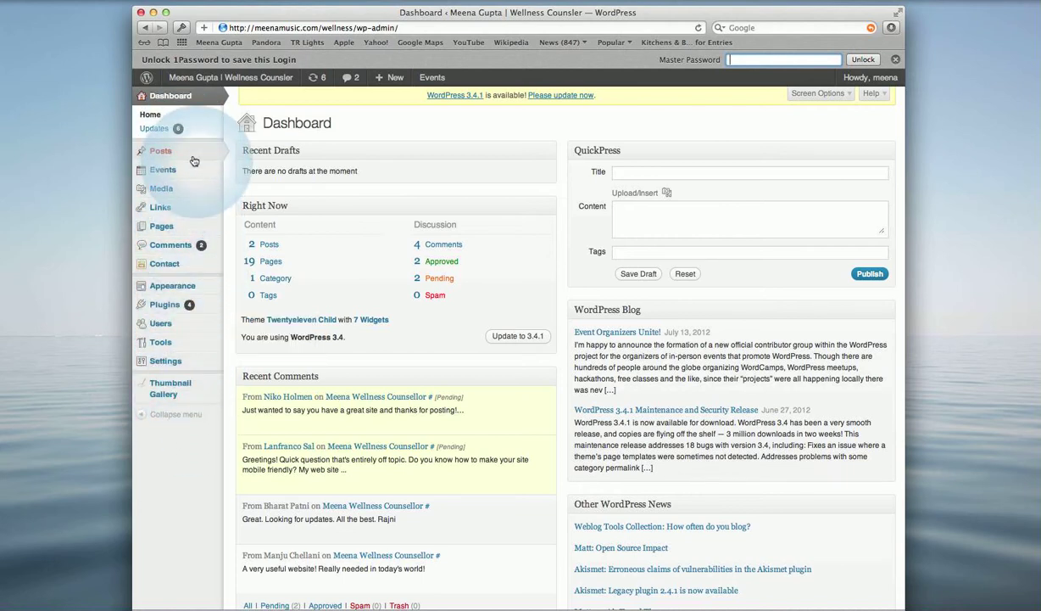
mouse_move(196, 158)
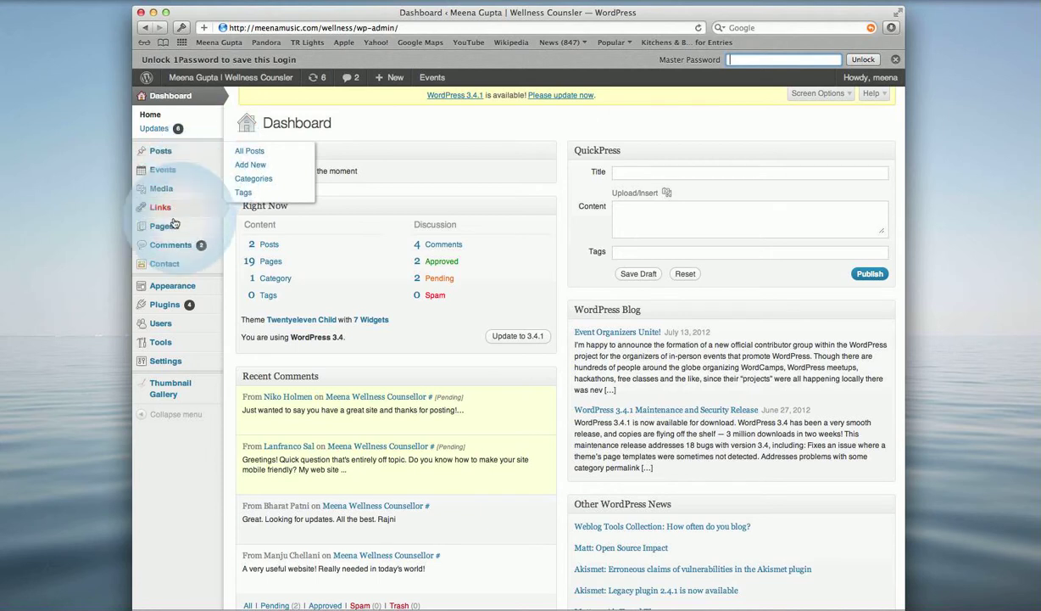
mouse_move(172, 232)
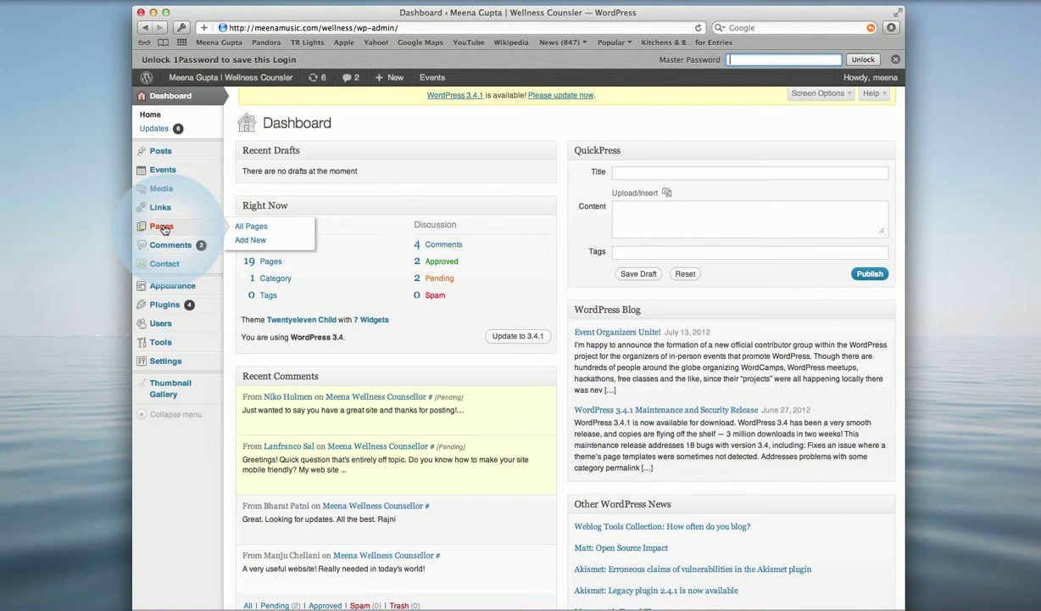
click(249, 229)
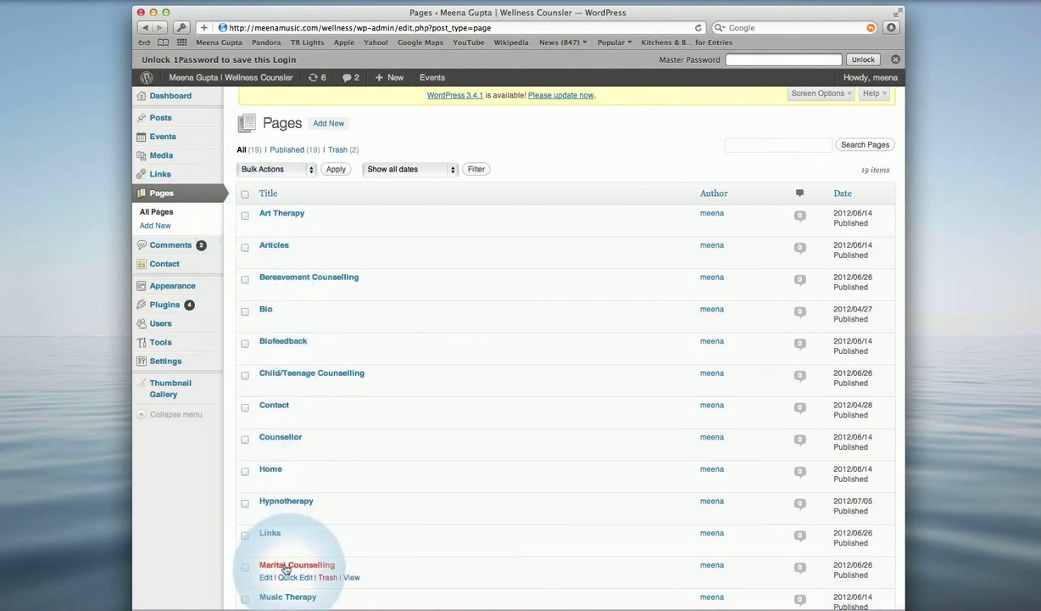
scroll(276, 577, down, 3)
scroll(285, 570, down, 5)
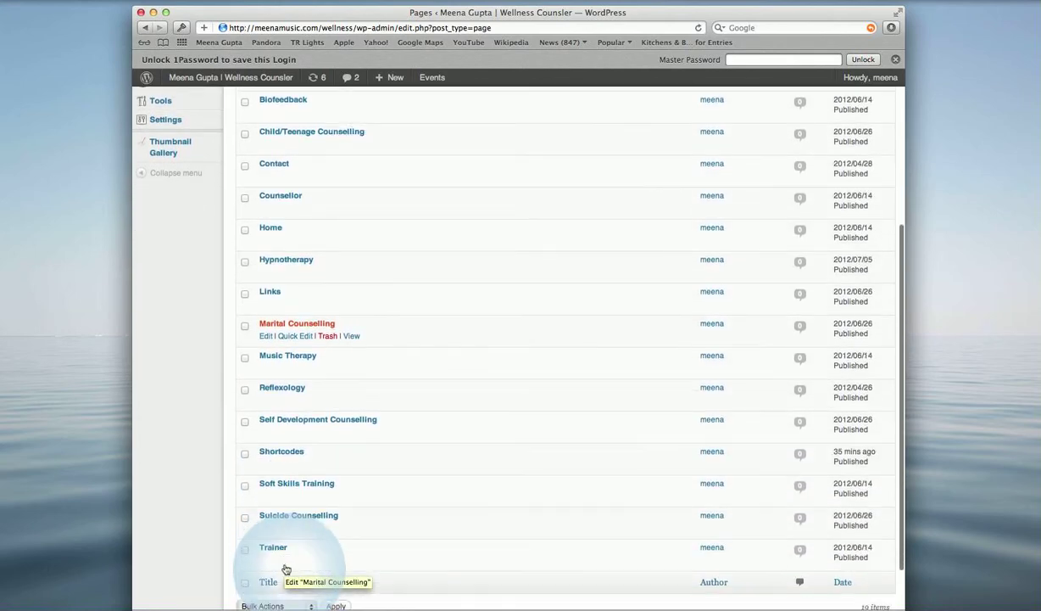
scroll(286, 569, up, 8)
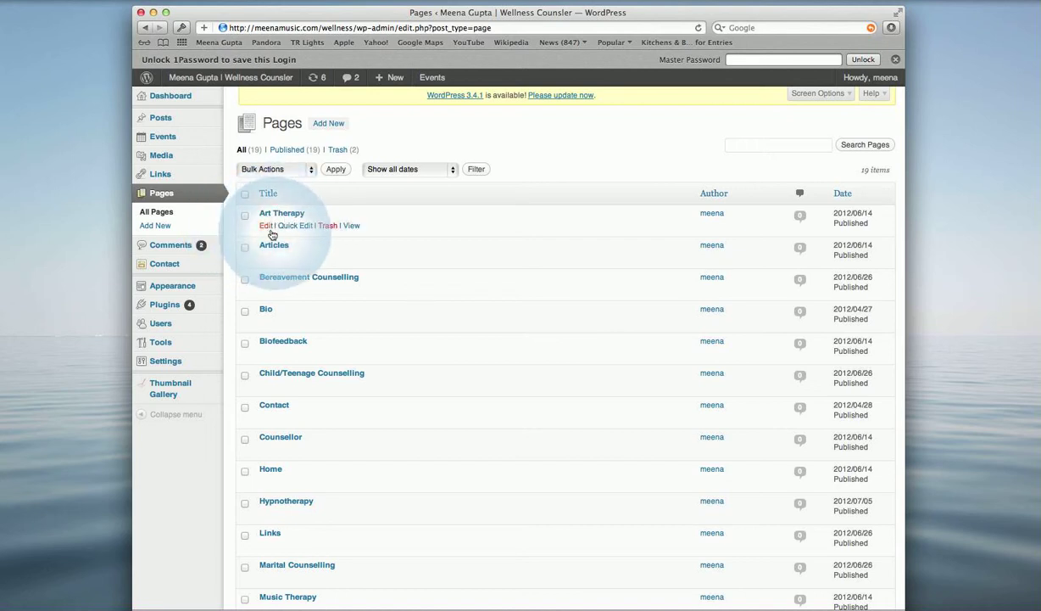
click(266, 226)
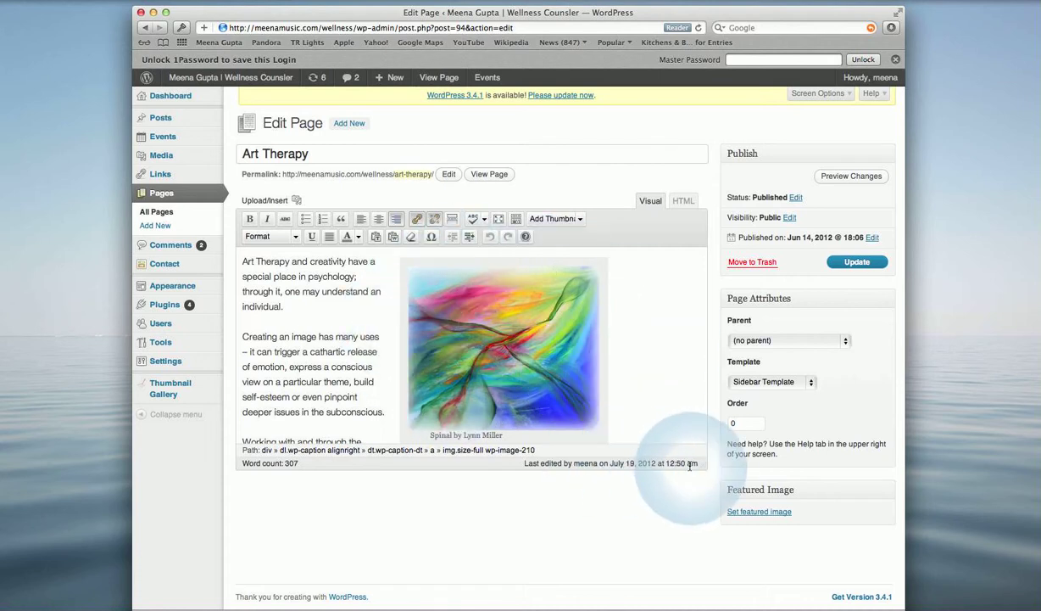
Make the content editing area taller and review the Art Therapy text down to the bulleted list.
drag(705, 472, 710, 577)
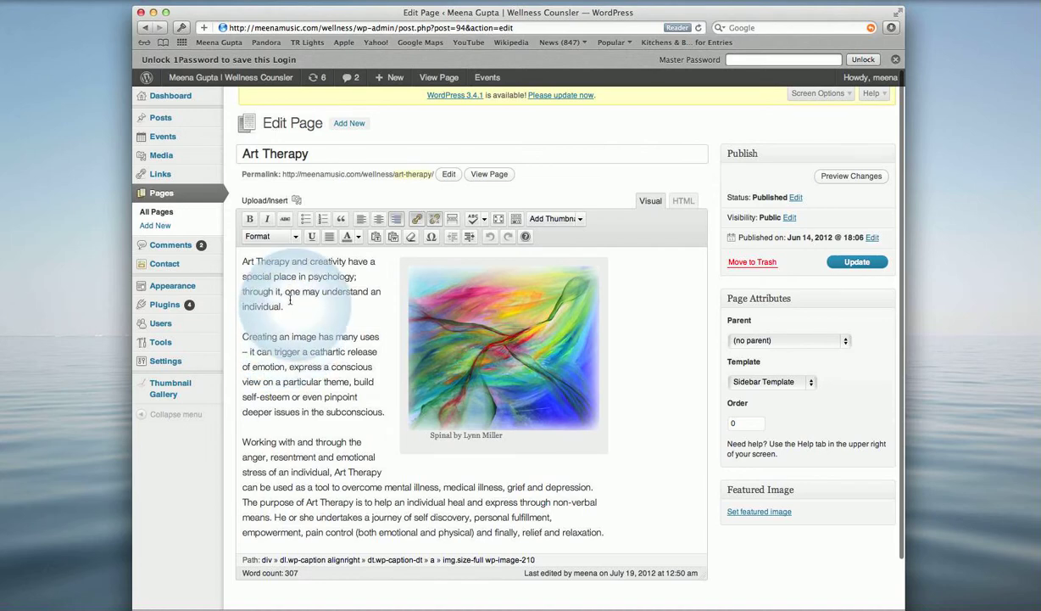
scroll(290, 289, down, 5)
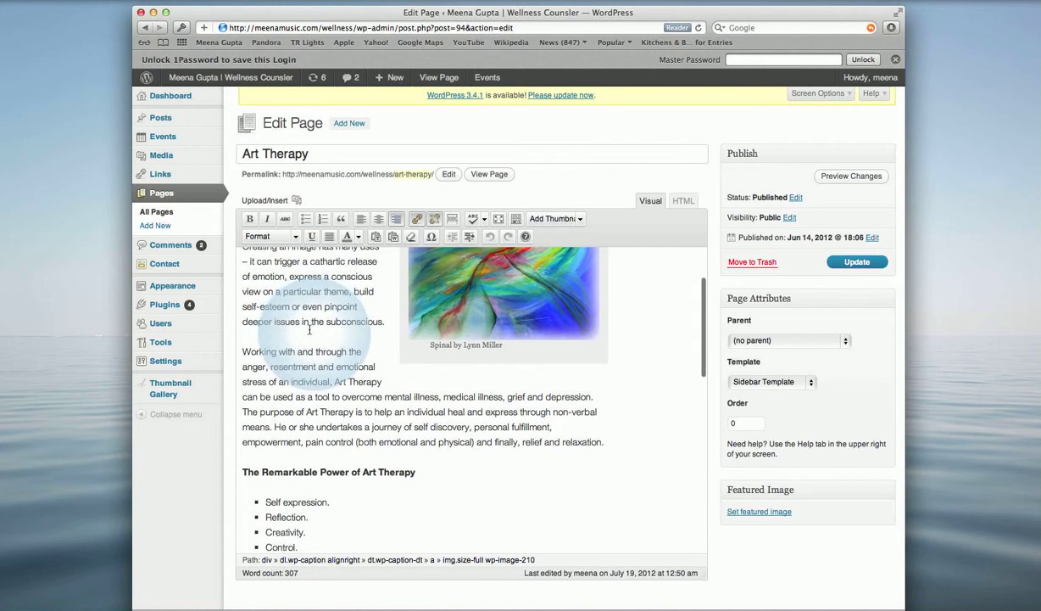
scroll(307, 329, down, 1)
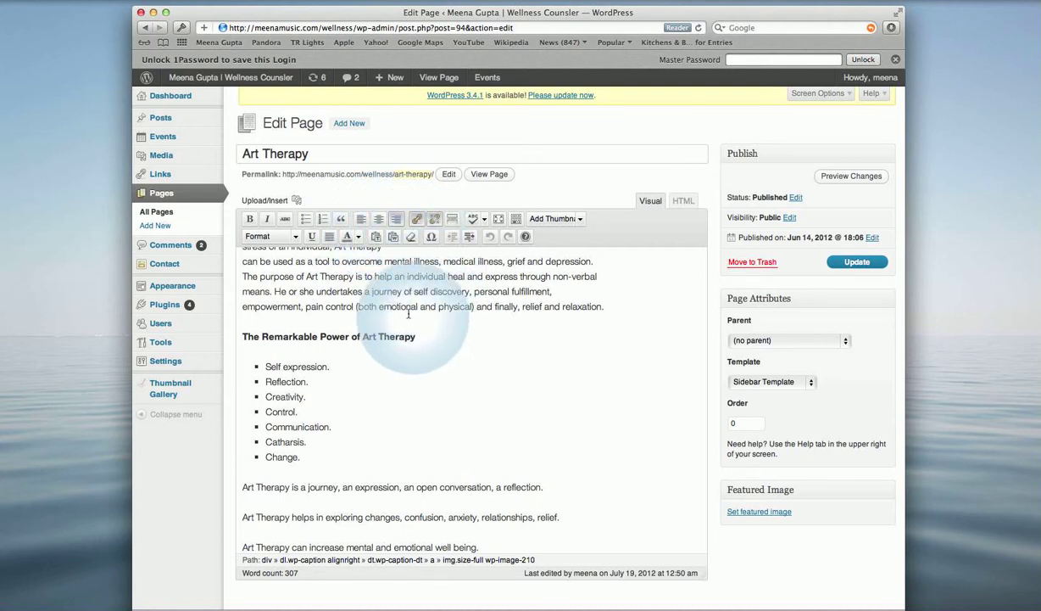
click(322, 356)
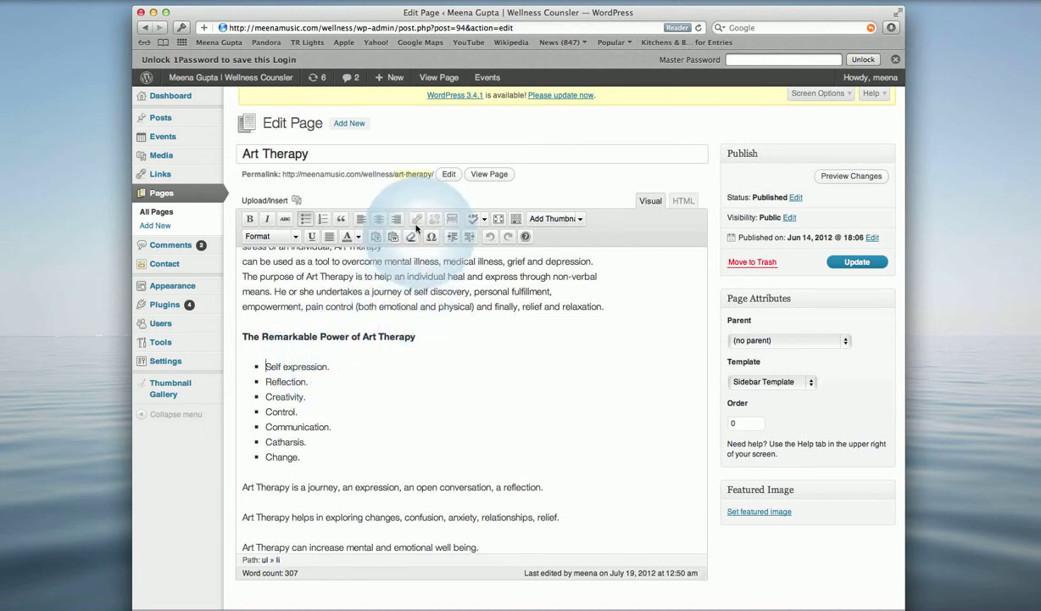
triple_click(275, 366)
double_click(273, 366)
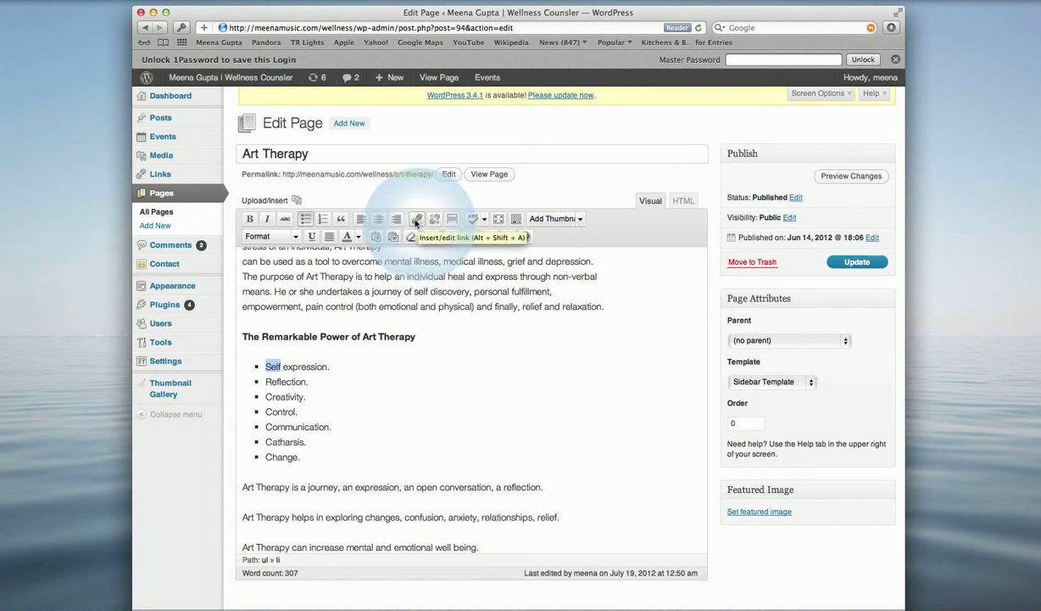
click(418, 219)
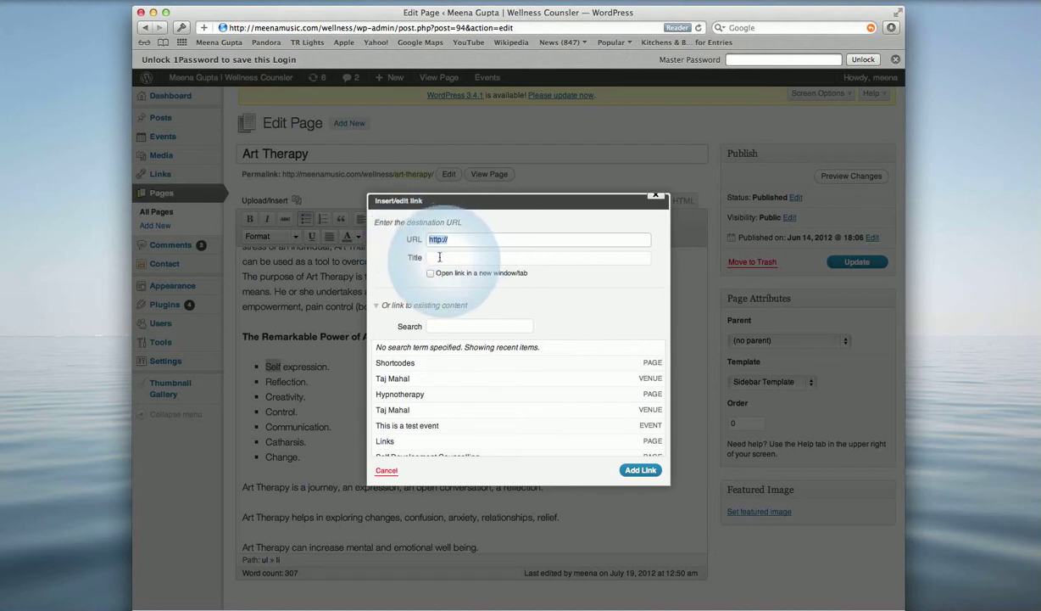
scroll(477, 373, down, 3)
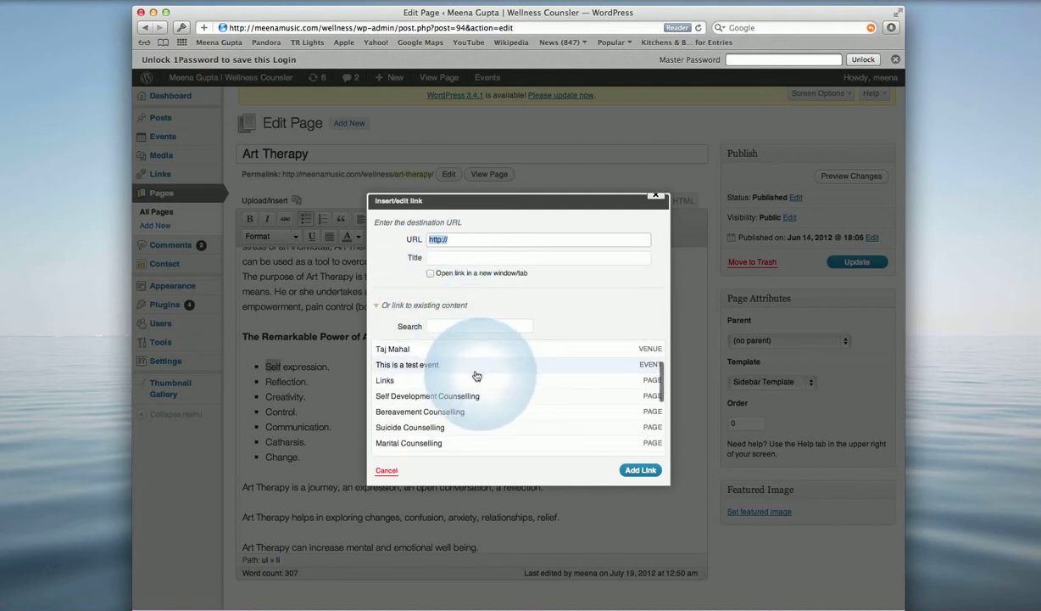
scroll(476, 382, down, 3)
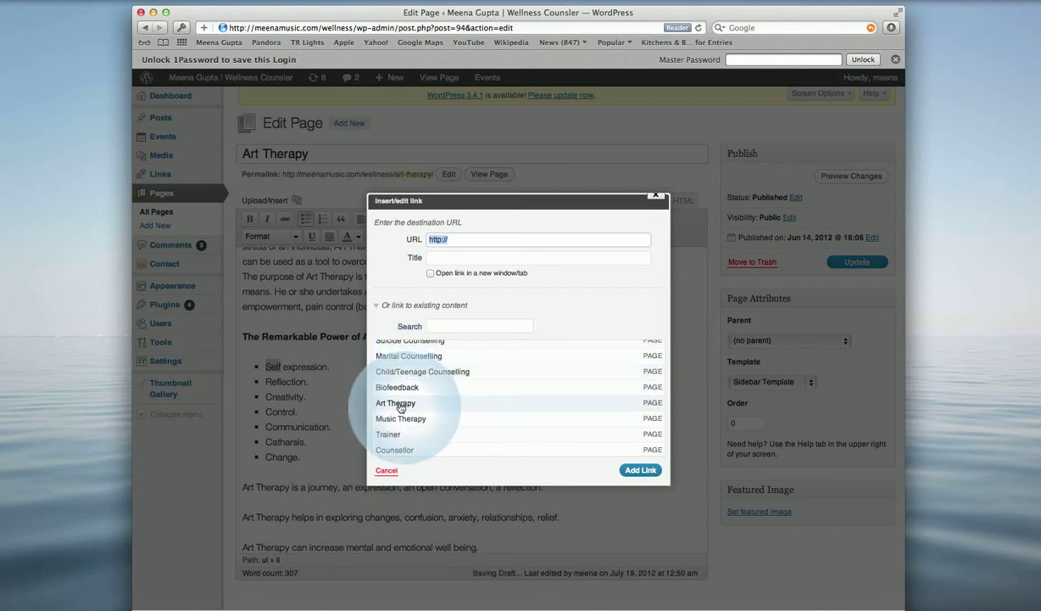
click(657, 198)
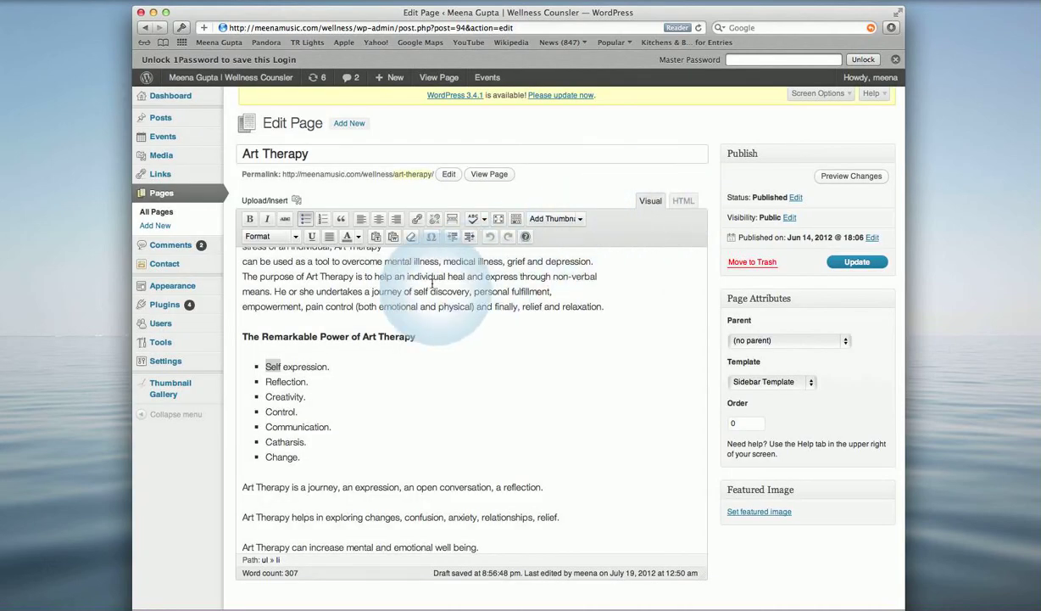
Hide the editor's second row of formatting tools and bring it back.
scroll(479, 320, up, 3)
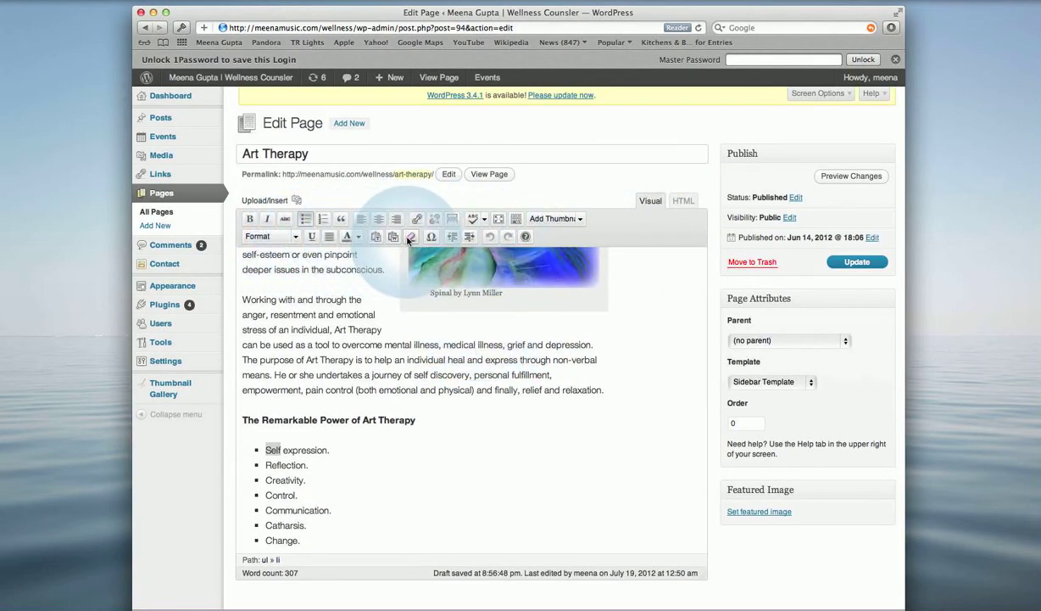
click(516, 219)
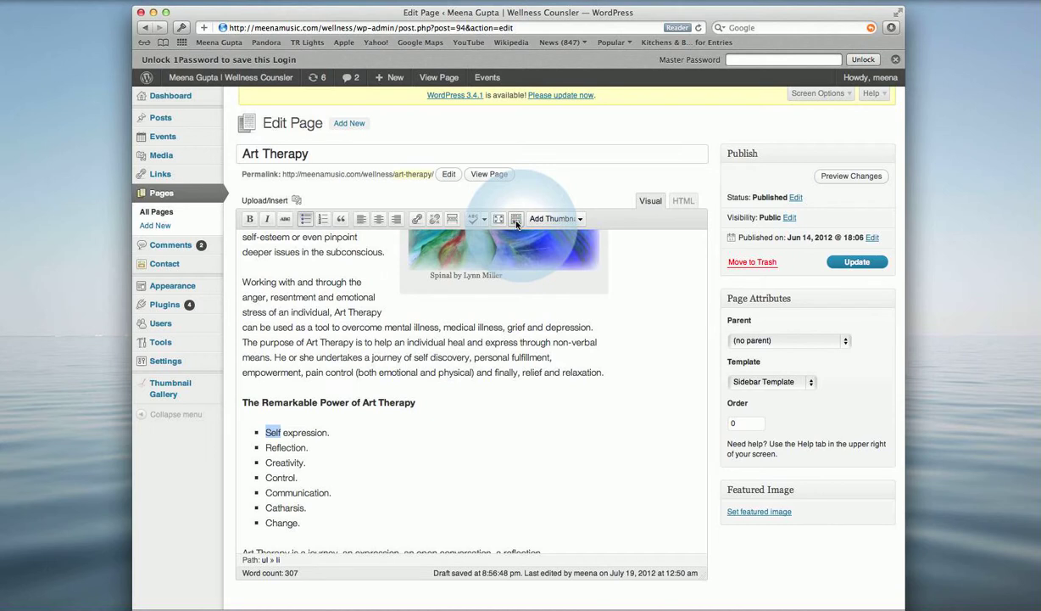
click(517, 220)
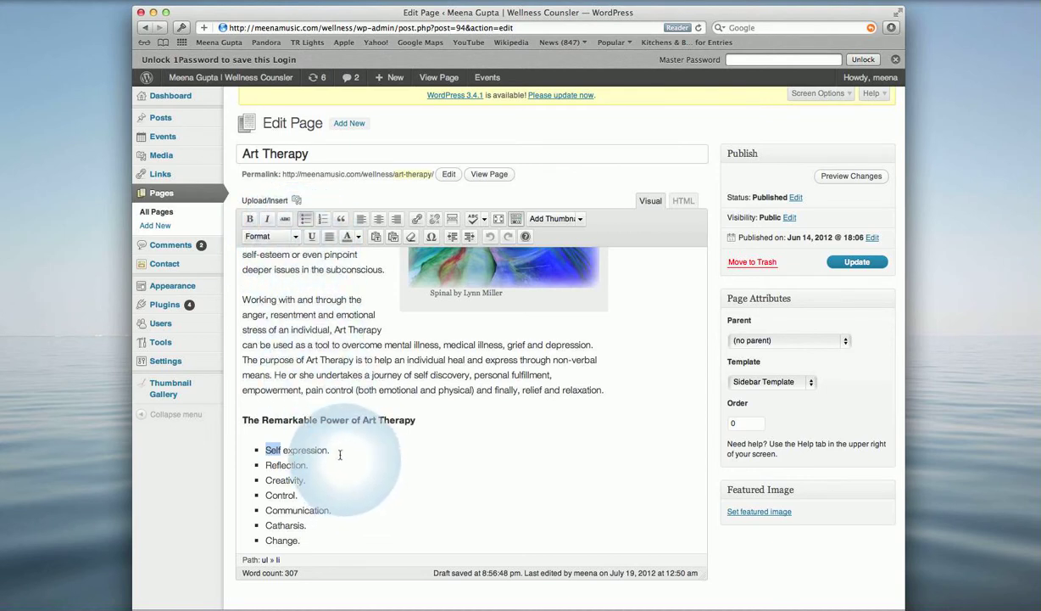
Format the "Self expression." bullet as Heading 1 and update the Art Therapy page.
drag(331, 450, 258, 449)
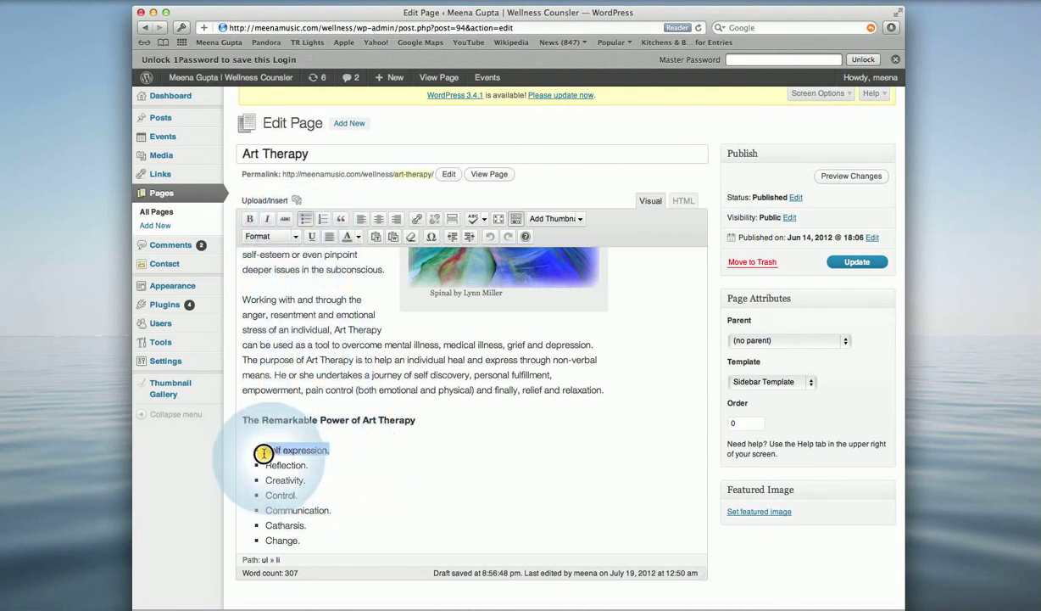
click(294, 236)
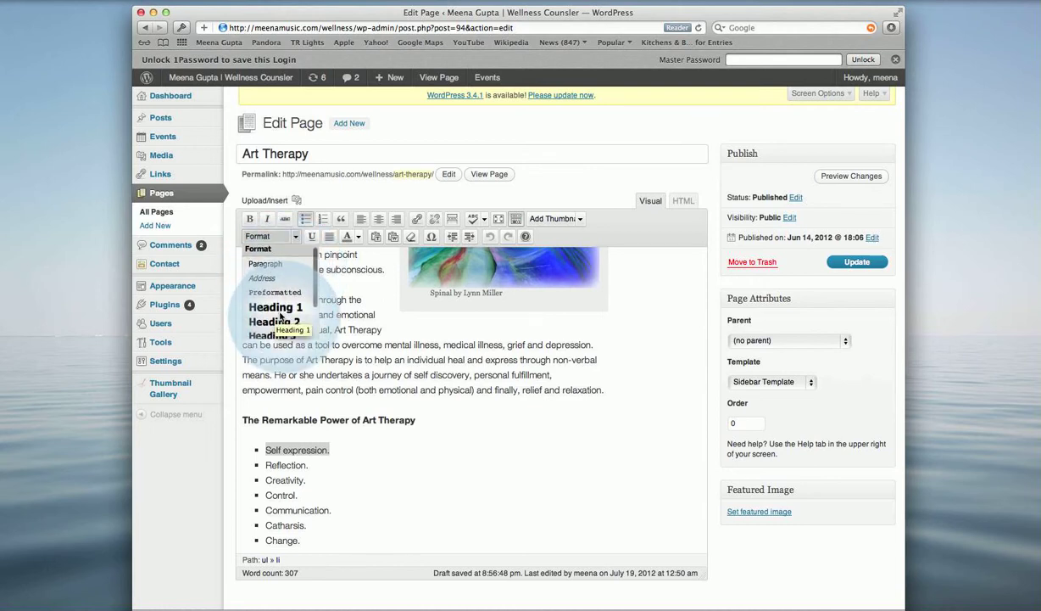
click(278, 313)
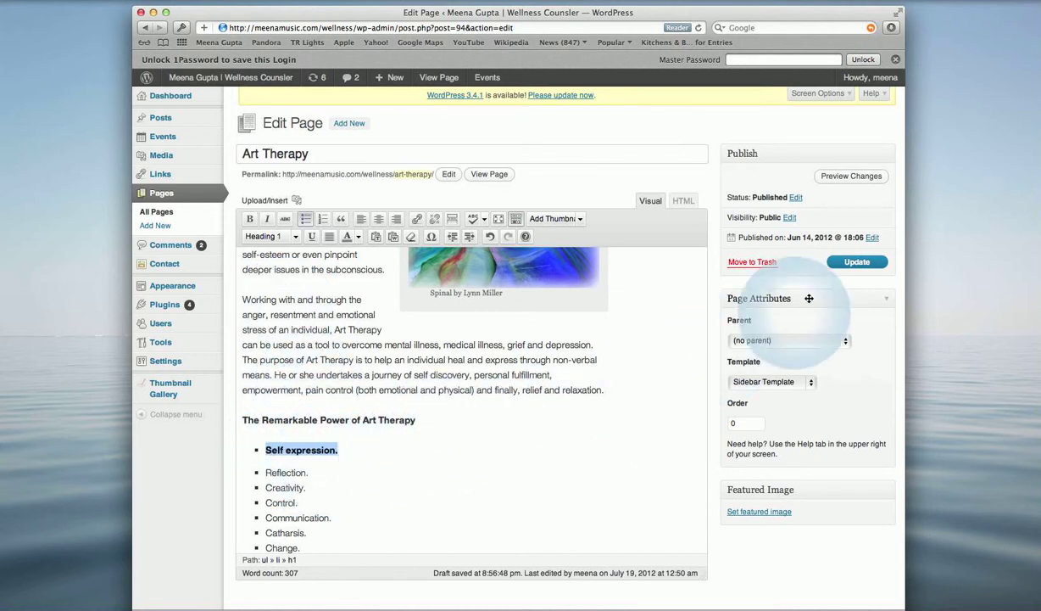
click(855, 264)
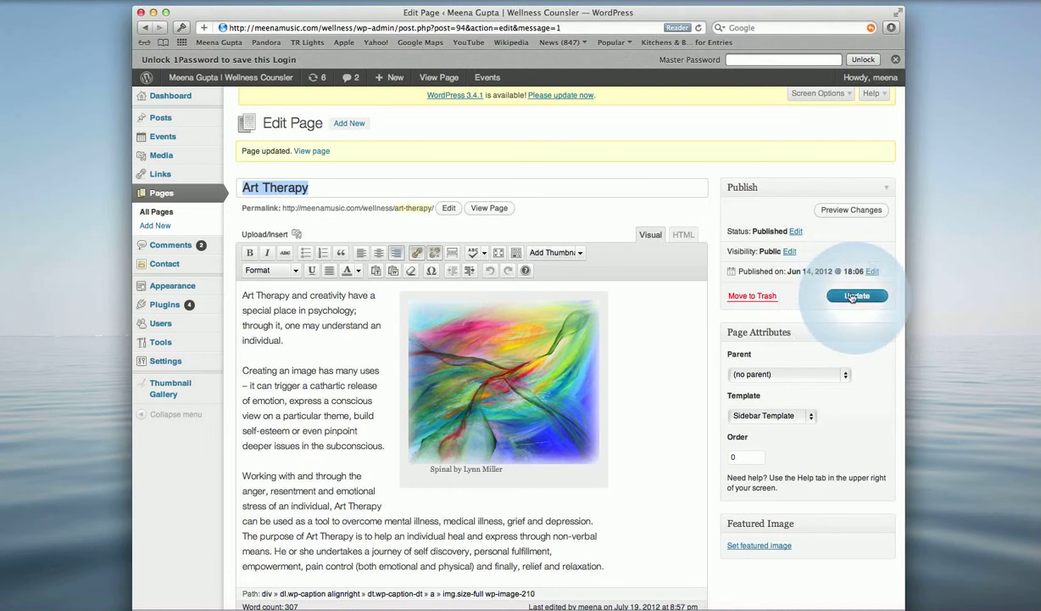
View the published Art Therapy page to examine the "Self expression." bullet's styling, and return to editing the page.
click(489, 208)
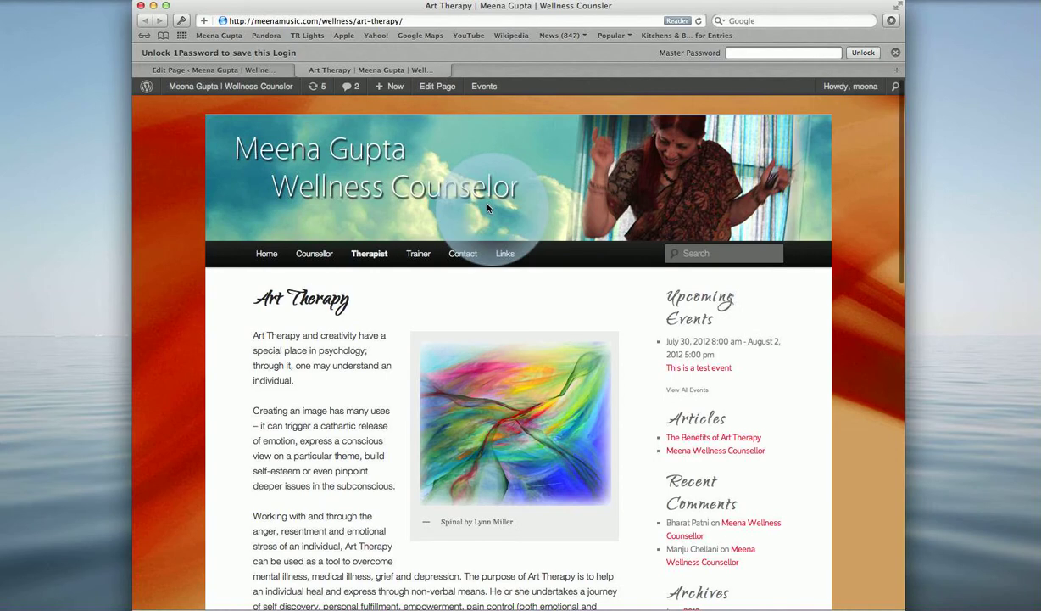
scroll(462, 357, down, 8)
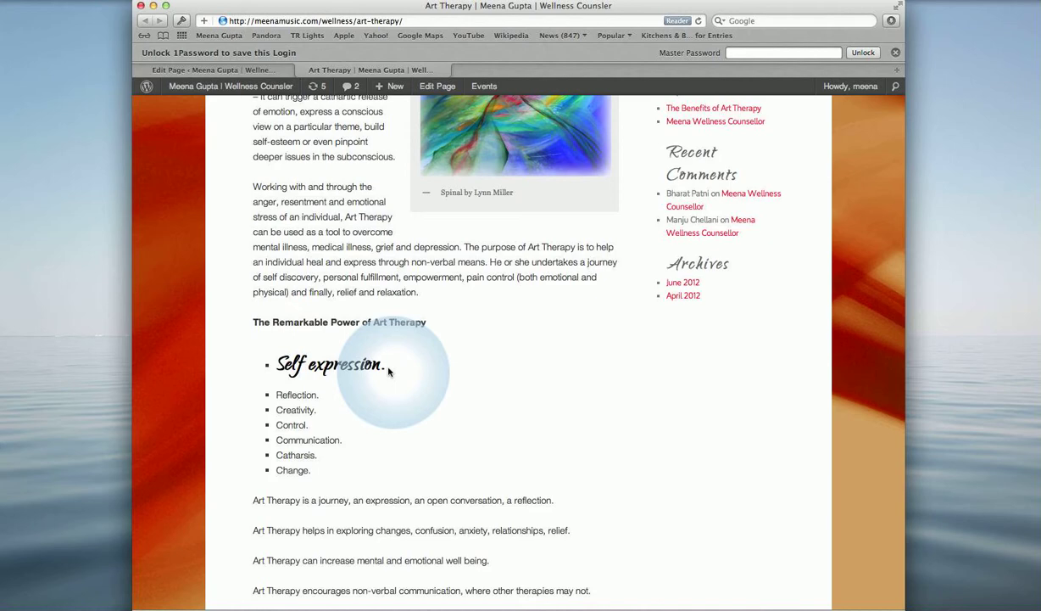
scroll(395, 267, up, 3)
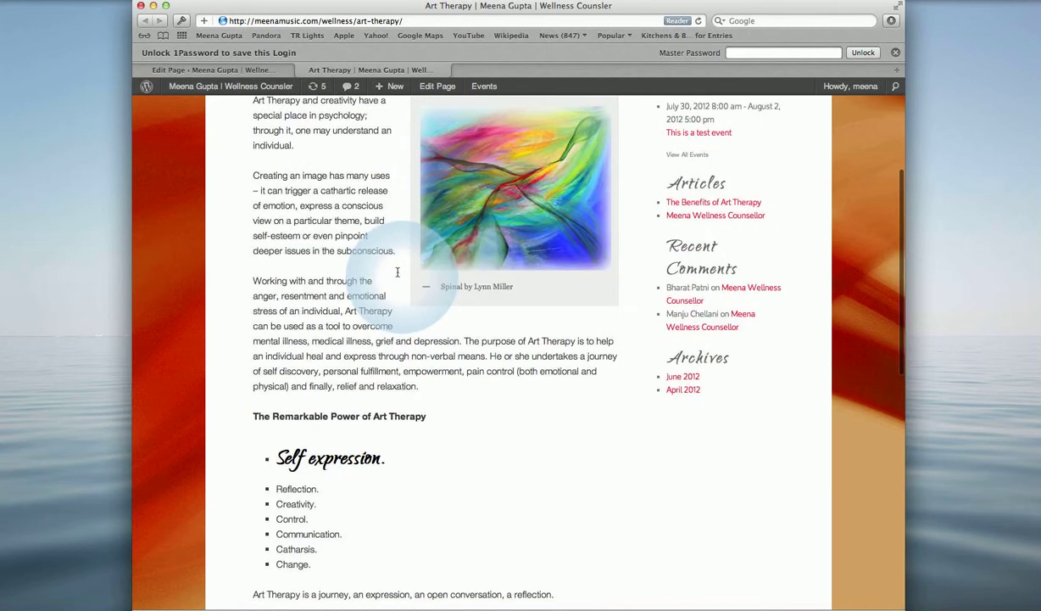
click(437, 87)
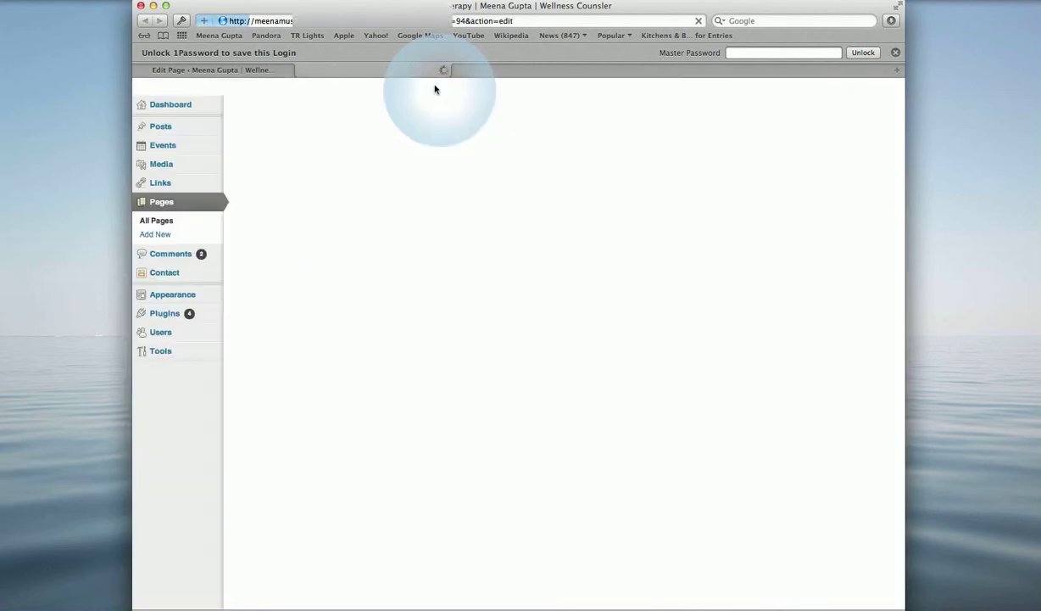
Change the "Self expression." bullet's format to Paragraph and update the Art Therapy page.
scroll(340, 373, down, 5)
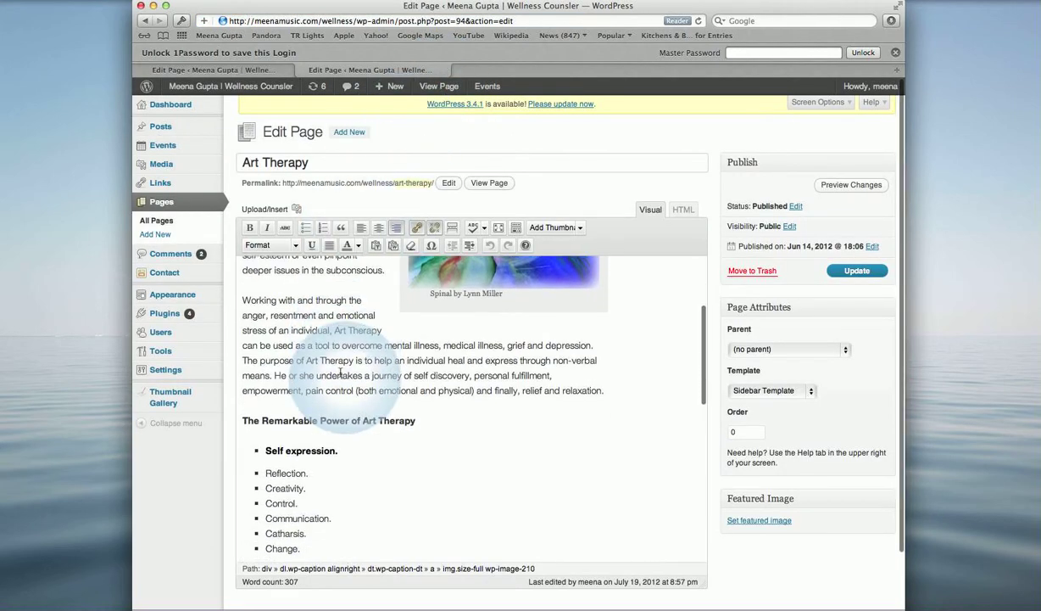
drag(339, 417, 261, 416)
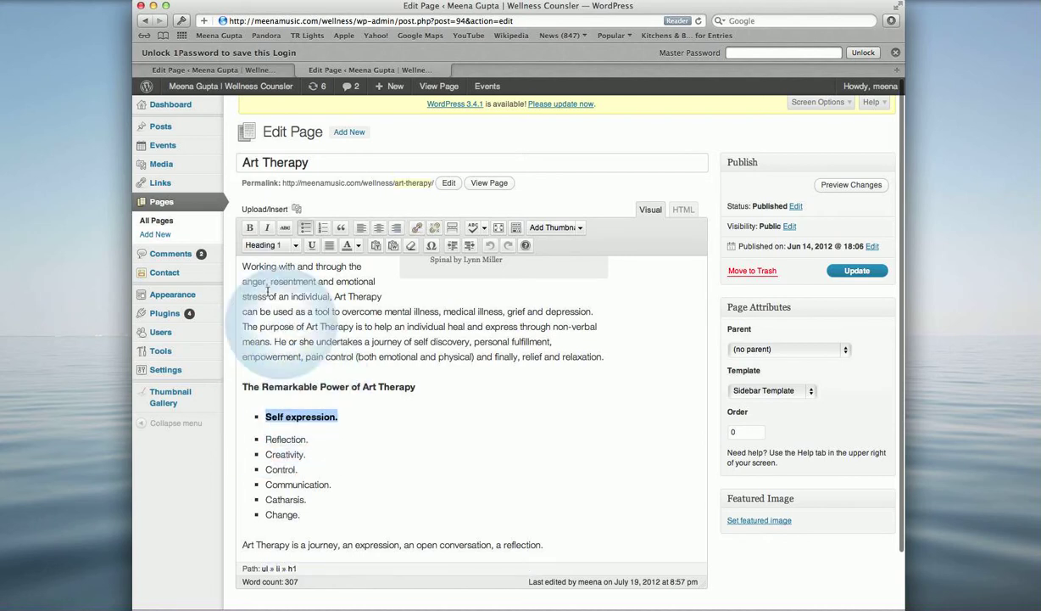
click(296, 246)
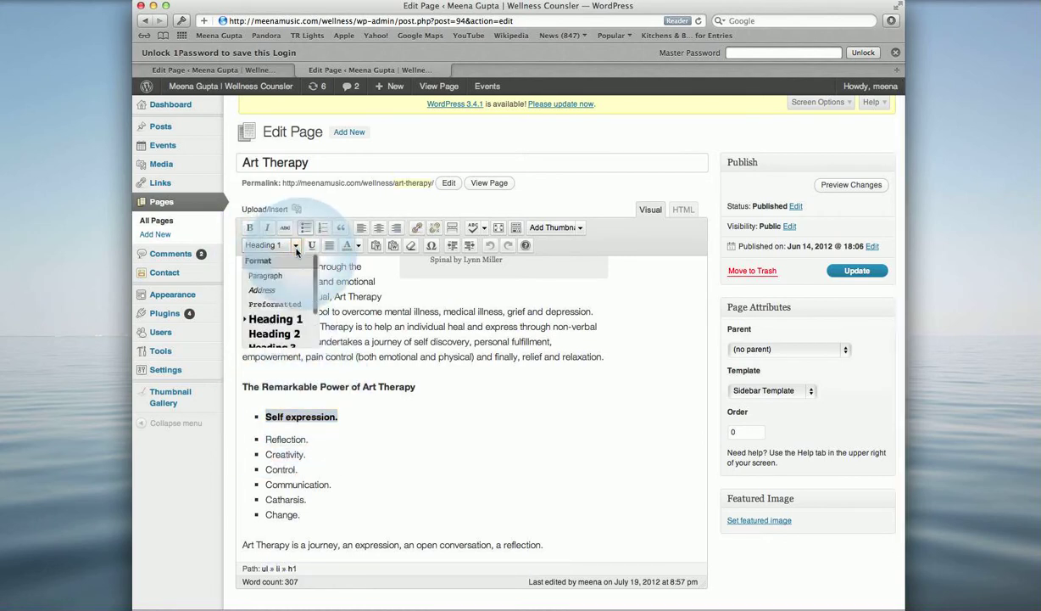
click(266, 277)
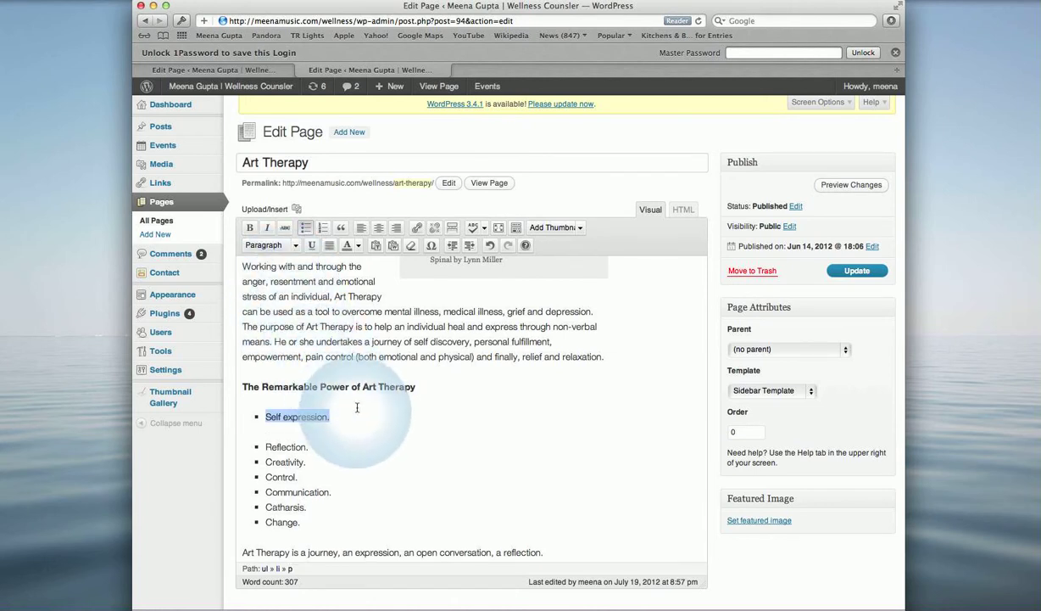
click(861, 276)
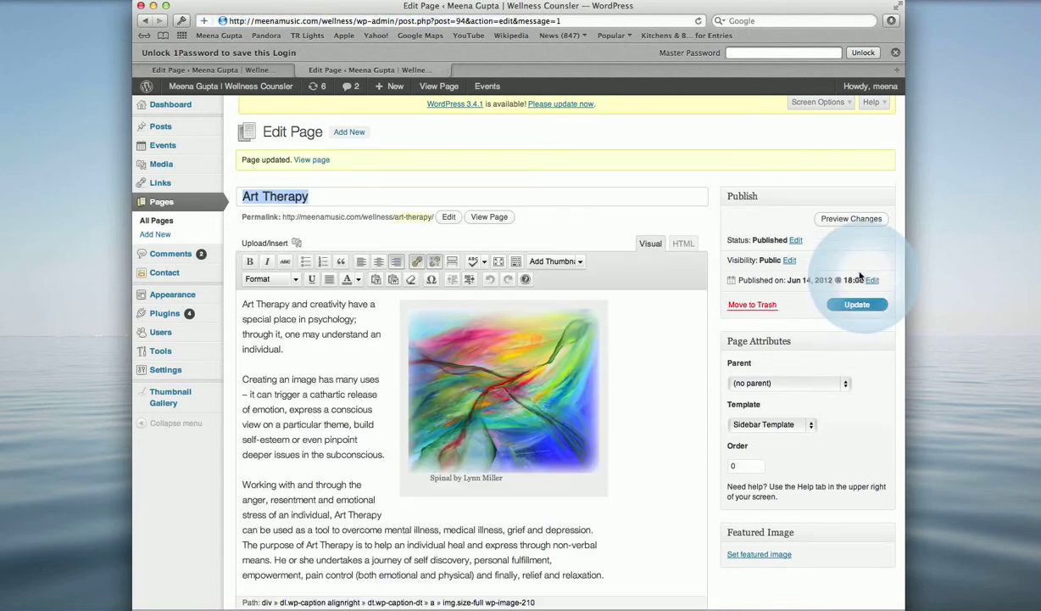
View the published Art Therapy page to examine its bulleted list, and return to editing the page.
click(432, 88)
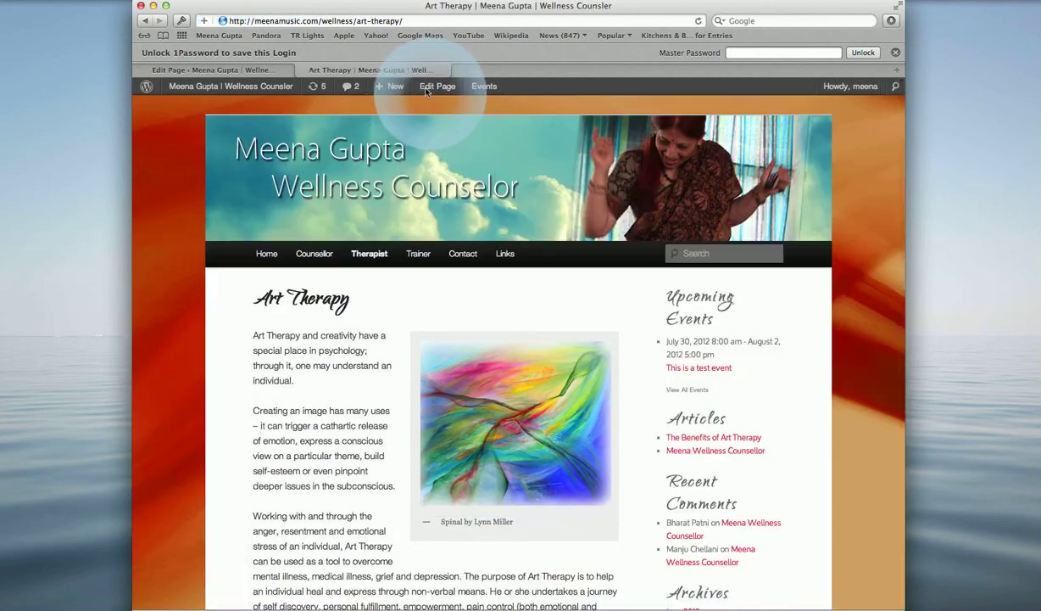
scroll(477, 457, down, 5)
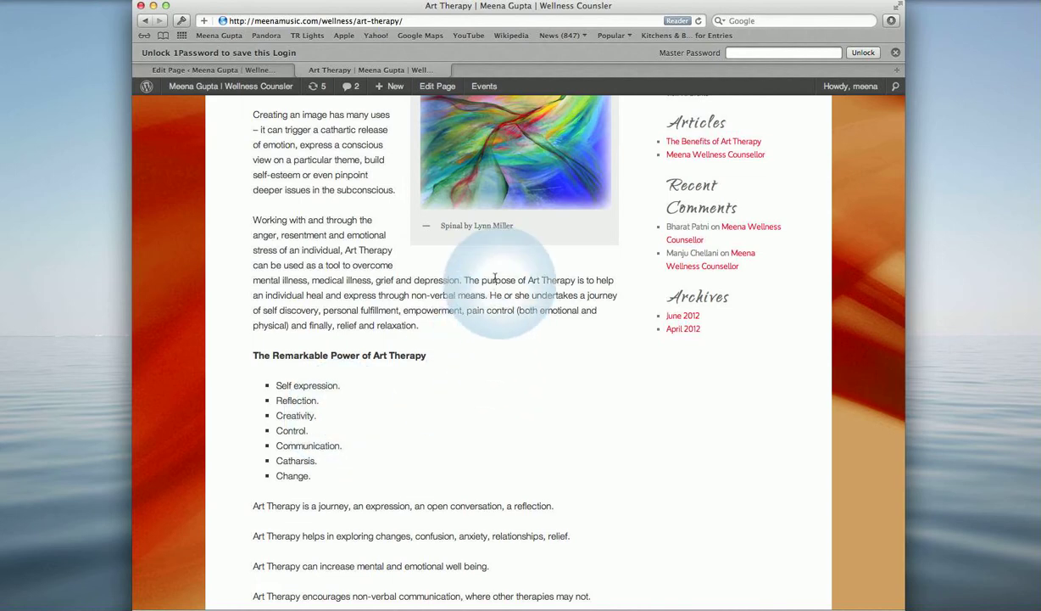
scroll(522, 333, up, 5)
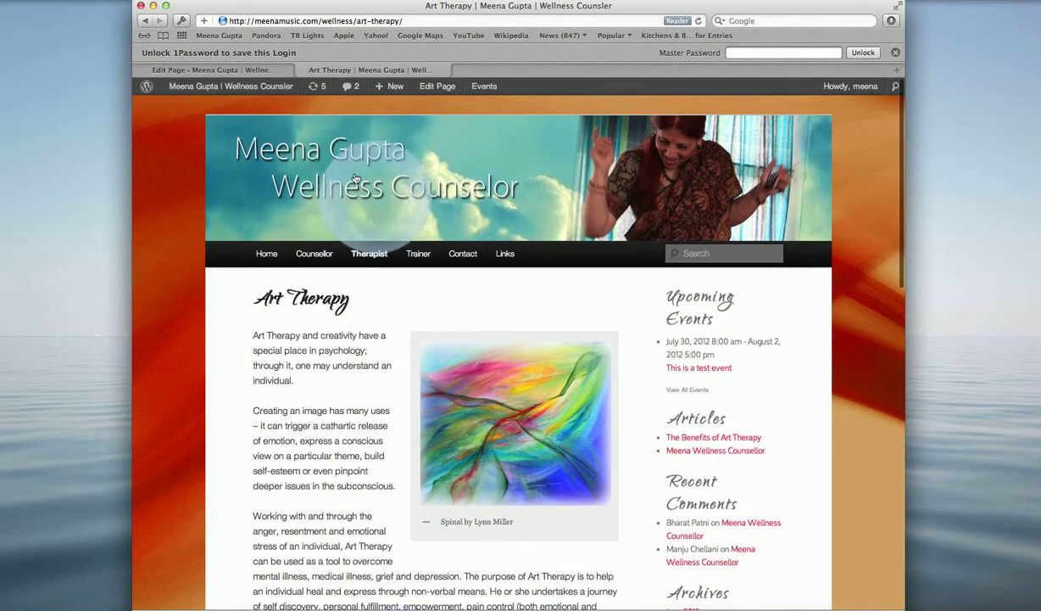
click(434, 93)
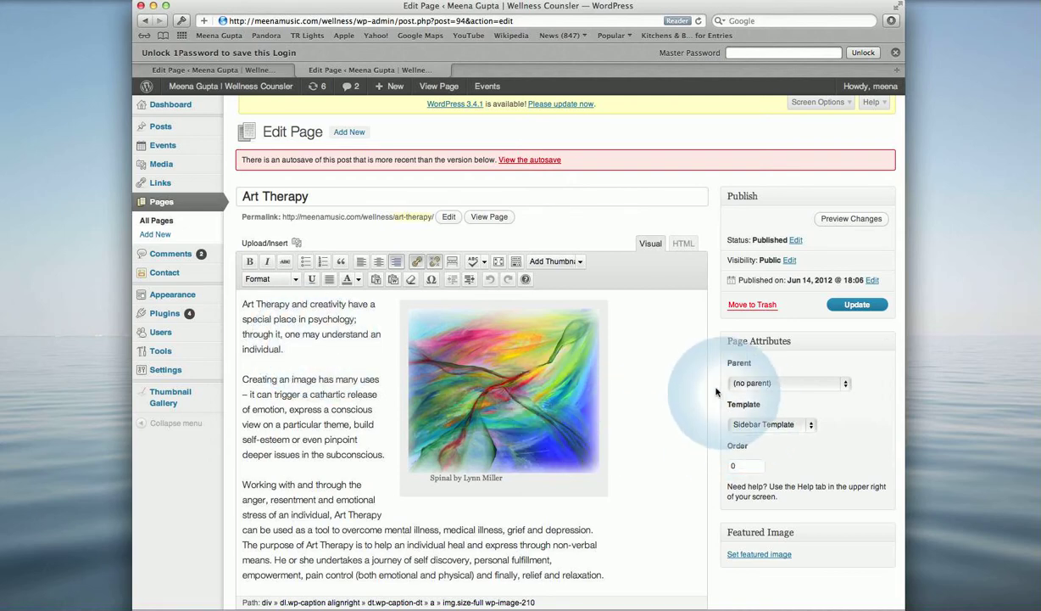
Review the available page templates without changing the selection, view the published page's sidebar, and return to editing.
scroll(715, 392, down, 5)
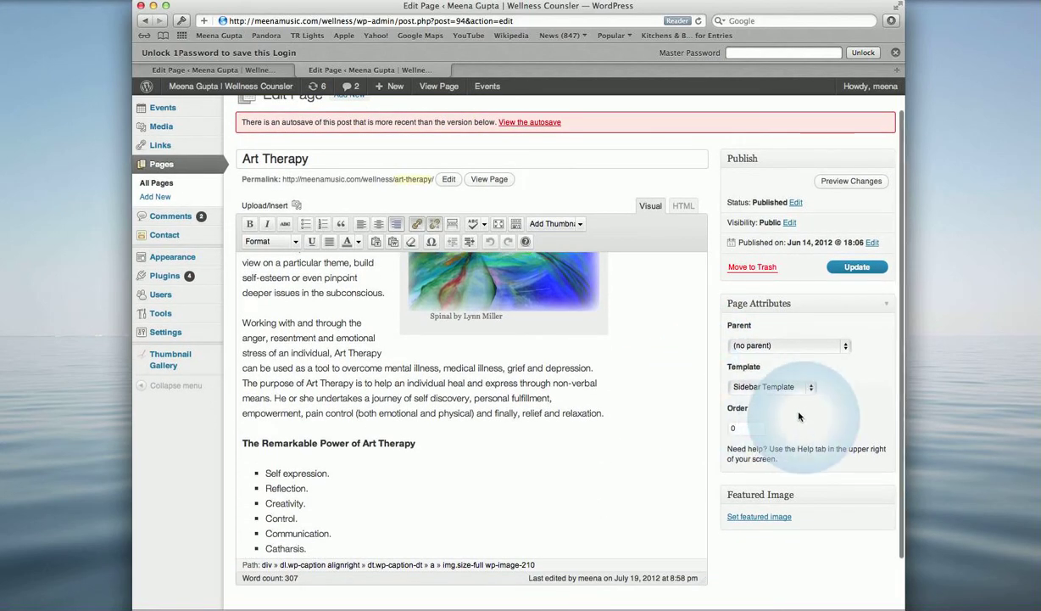
click(772, 387)
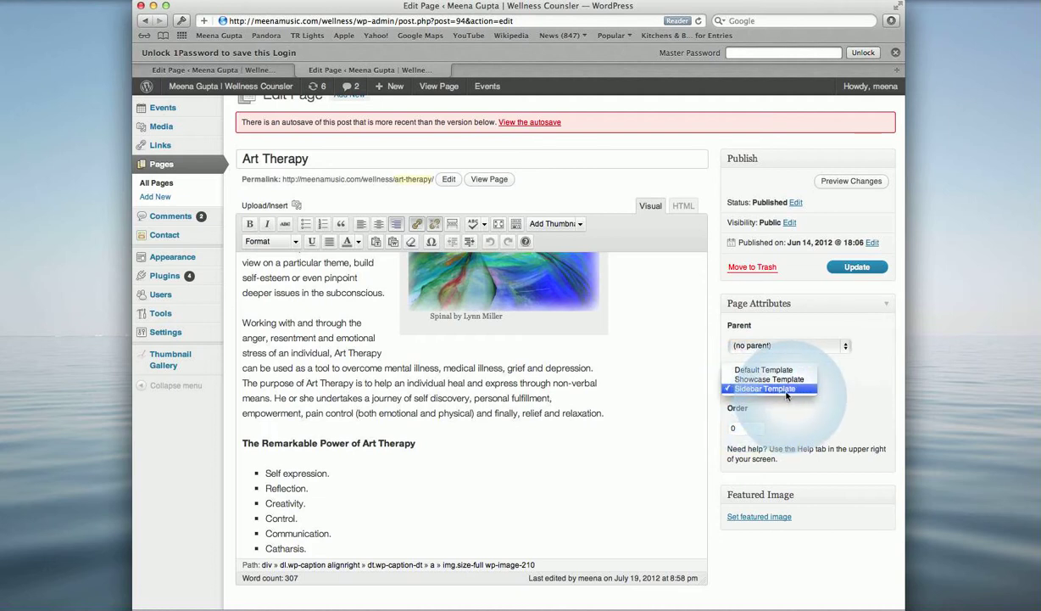
click(874, 254)
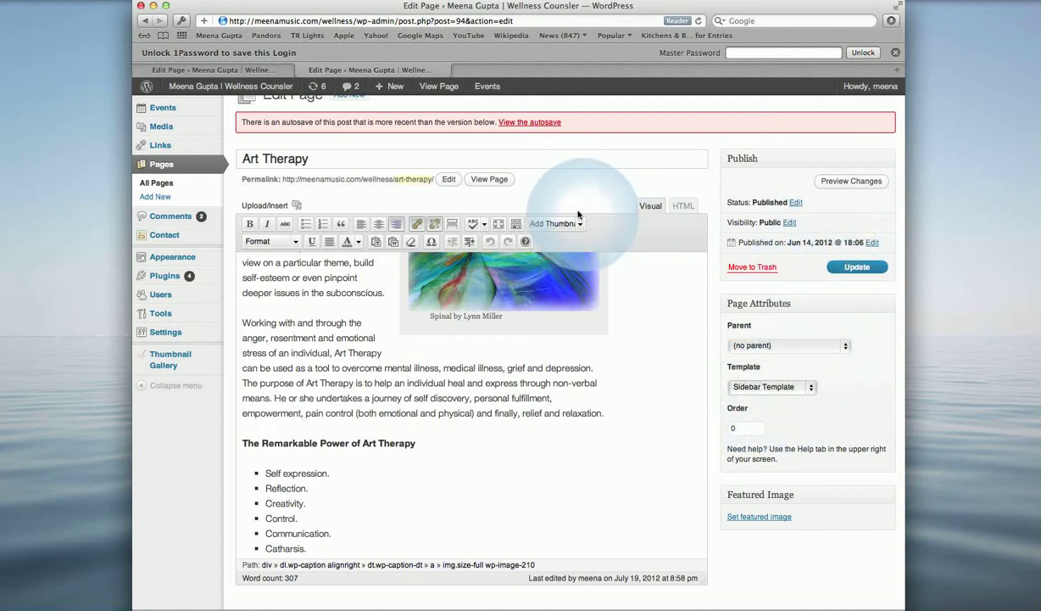
click(440, 87)
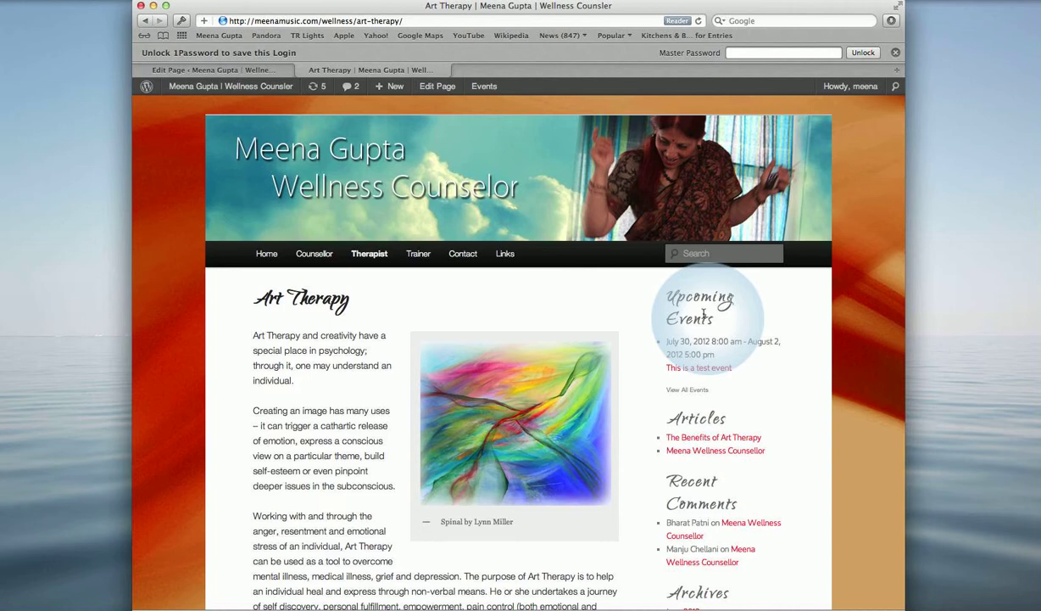
click(445, 88)
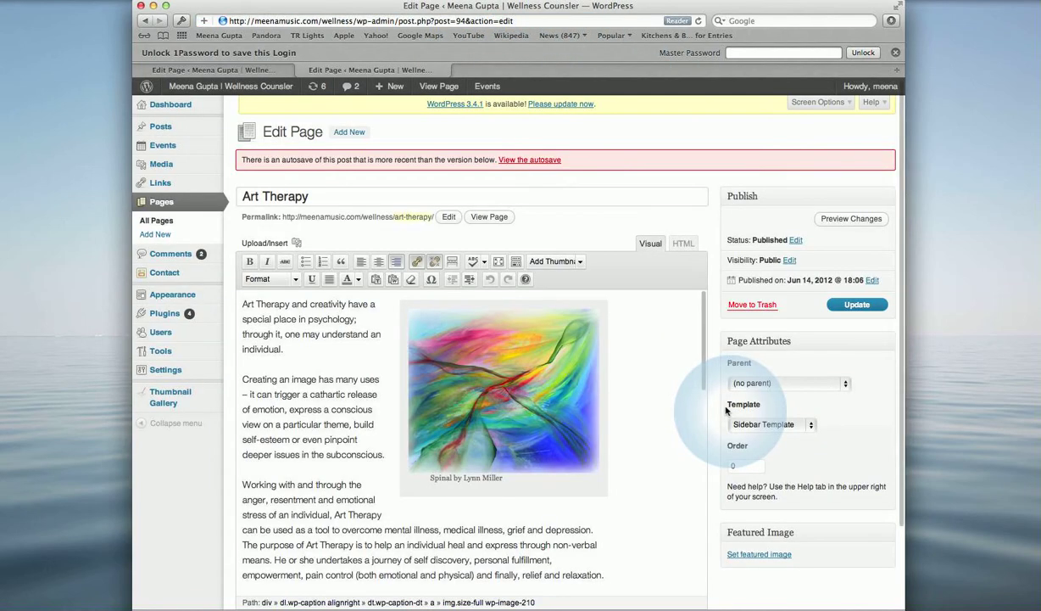
Set the Art Therapy page's template to Showcase Template and update the page.
click(786, 423)
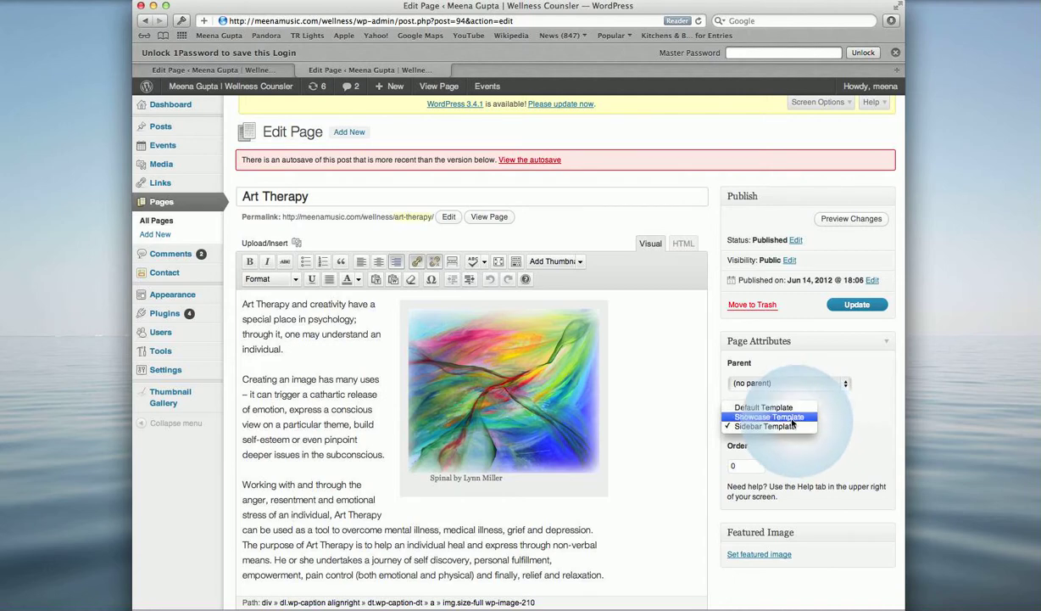
click(792, 418)
click(845, 306)
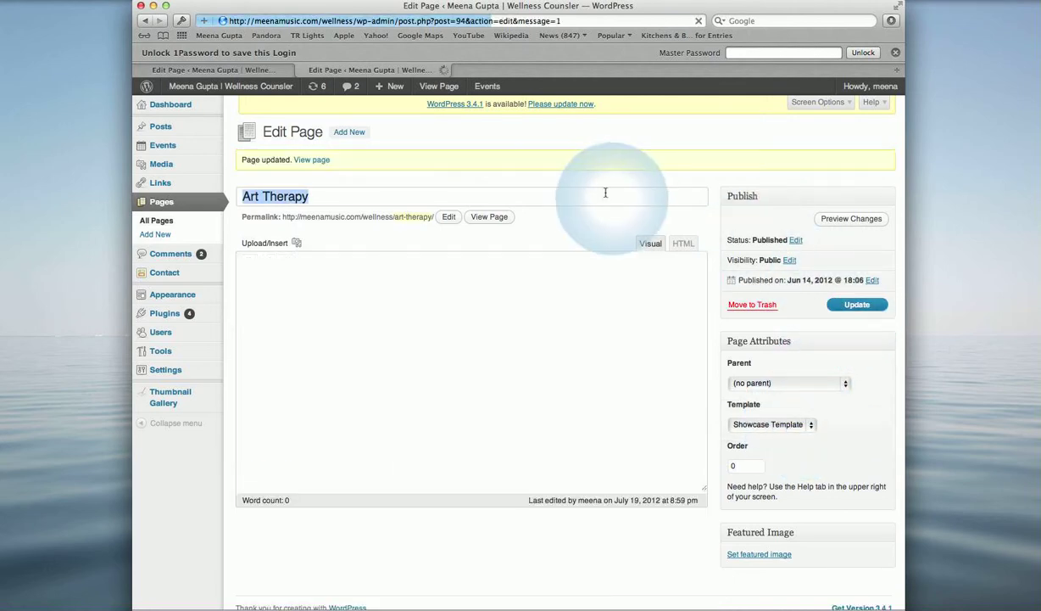
View the published Art Therapy page to examine the Showcase Template layout, and return to editing the page.
click(442, 88)
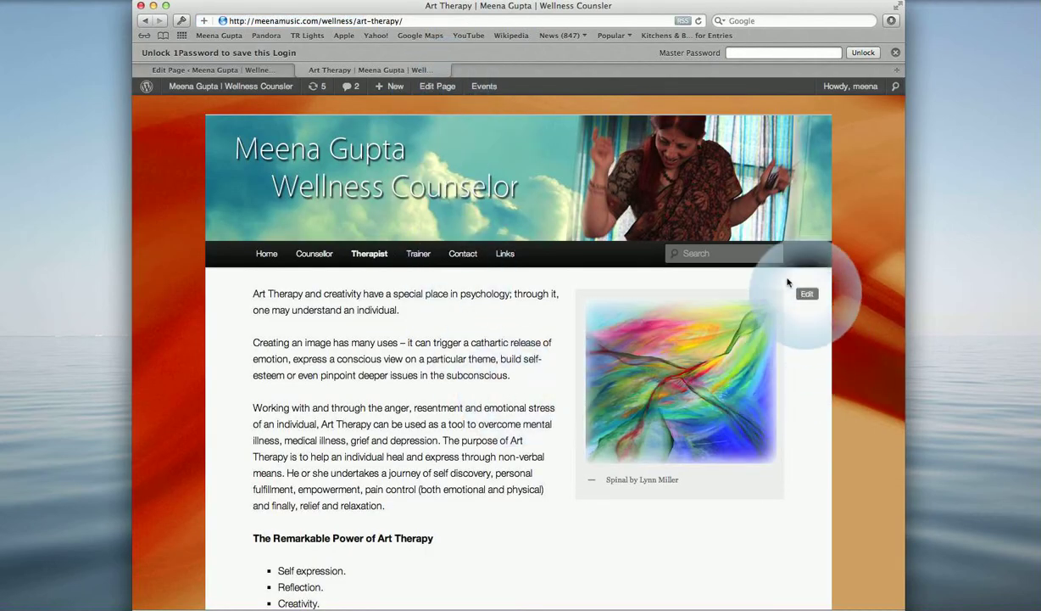
scroll(679, 453, down, 5)
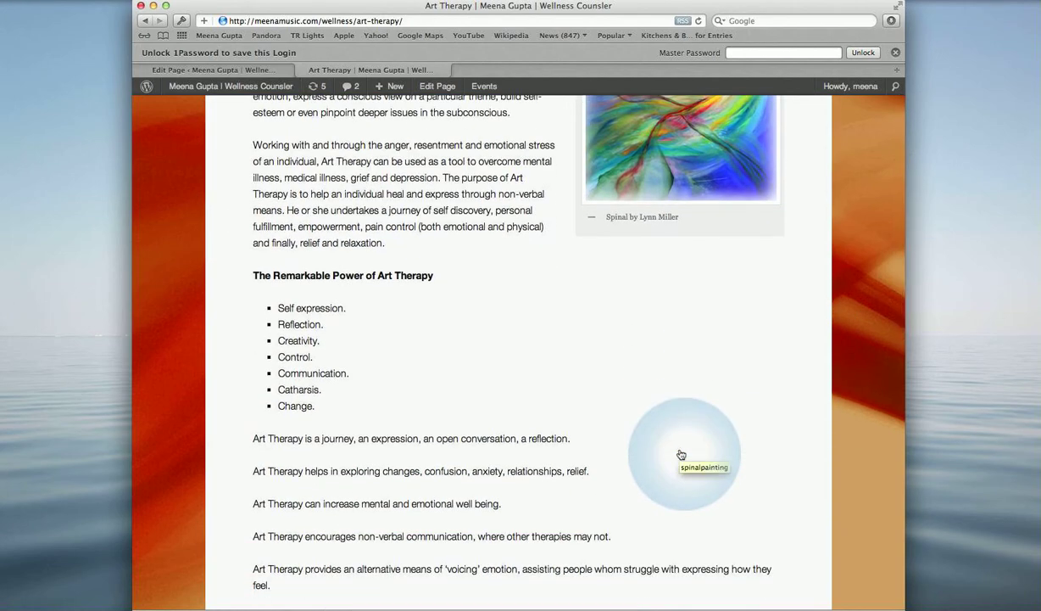
scroll(680, 454, up, 5)
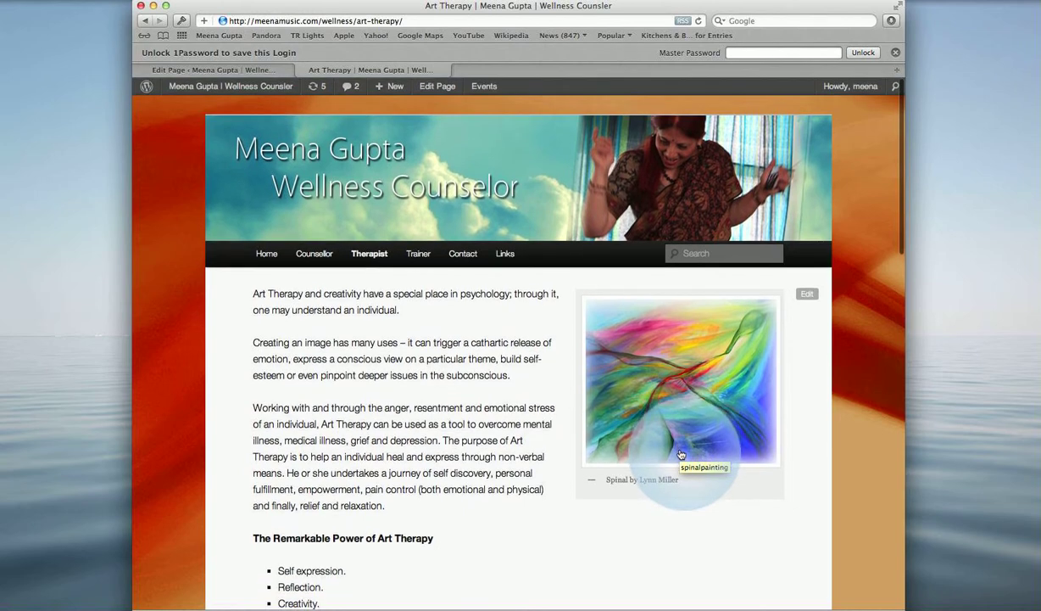
click(438, 86)
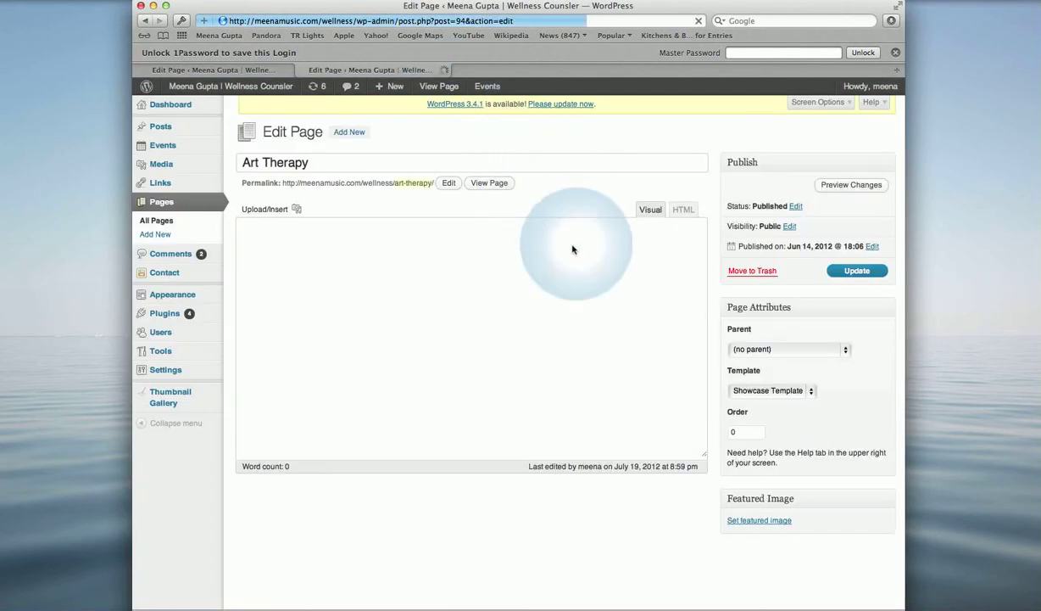
Set the Art Therapy page's template to Sidebar Template and update the page.
click(778, 393)
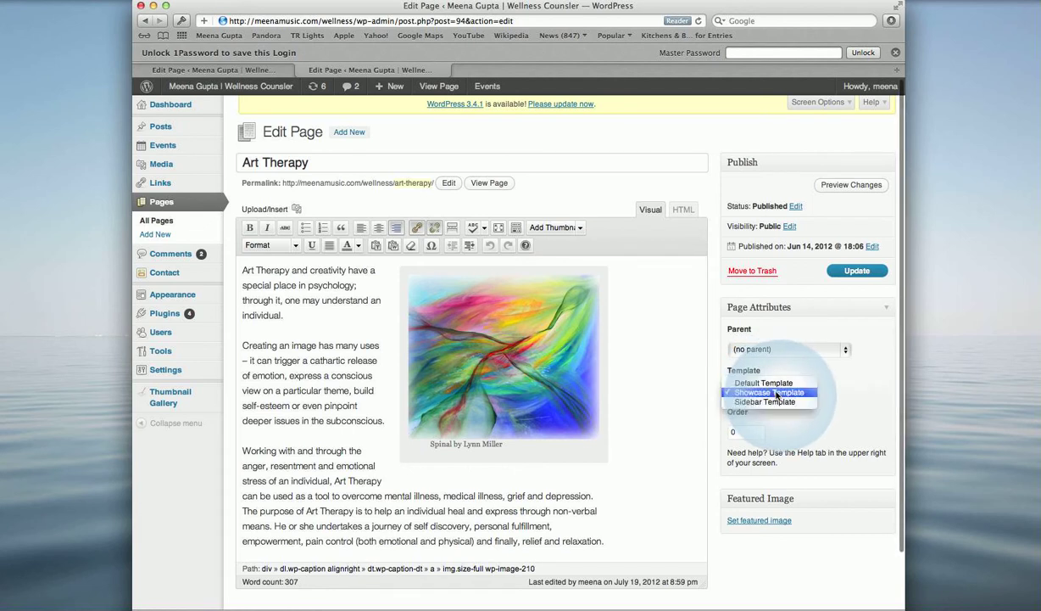
click(770, 402)
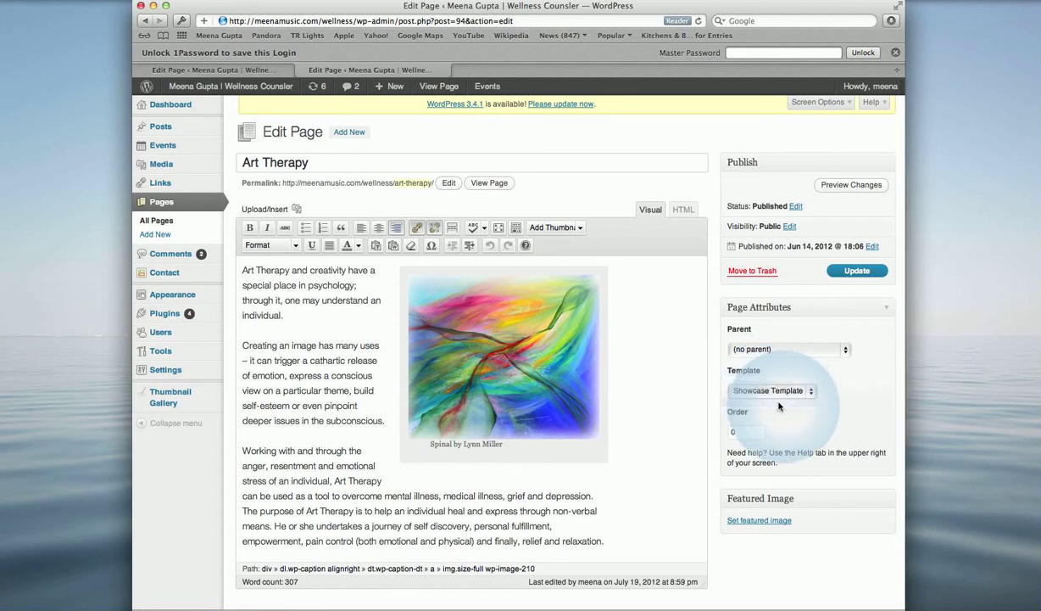
click(855, 271)
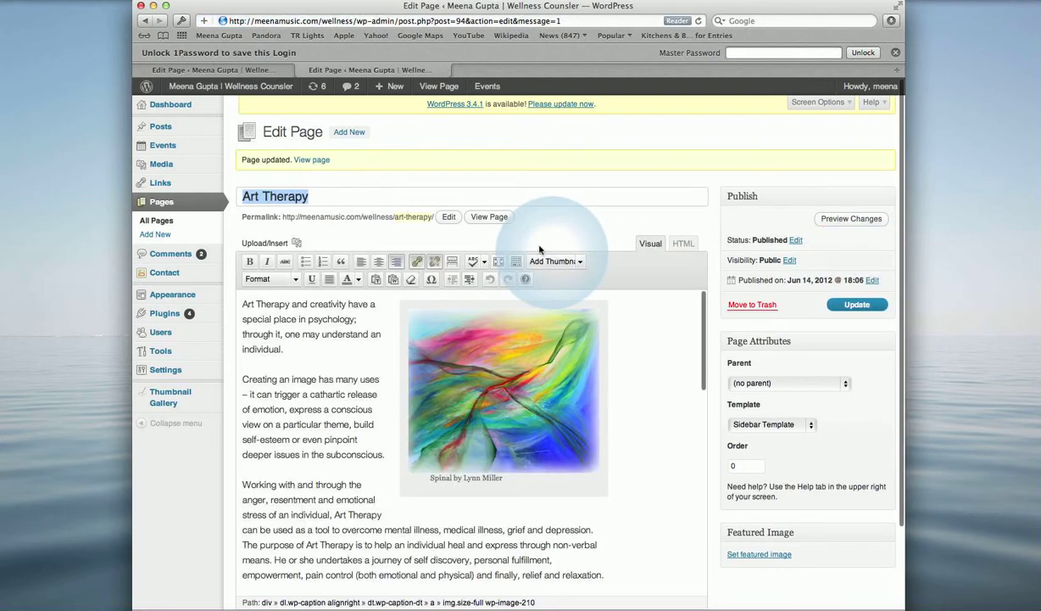
List all posts and open "The Benefits of Art Therapy" for editing to review its content.
mouse_move(162, 129)
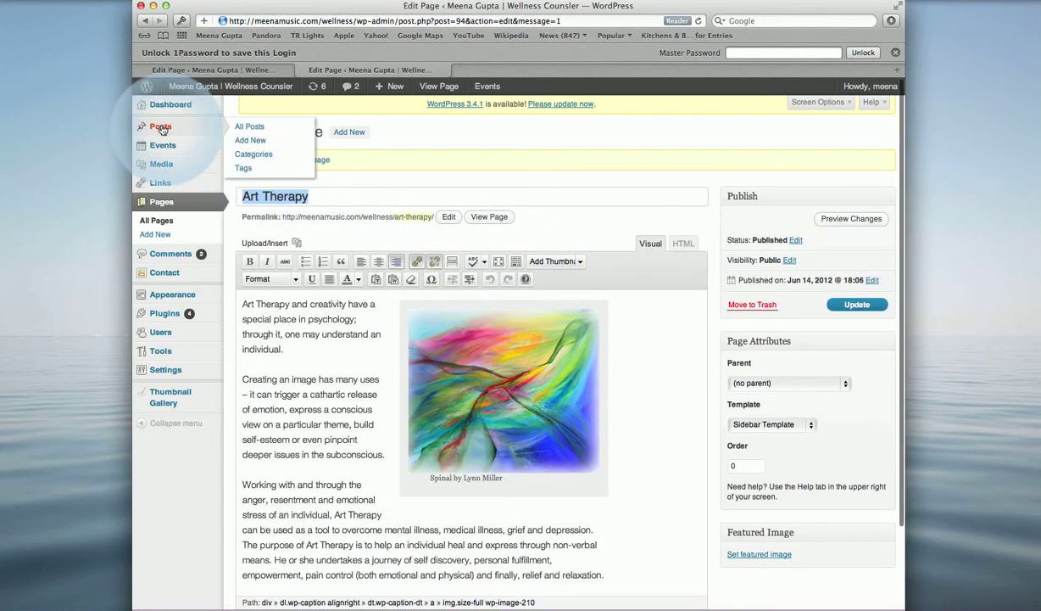
click(239, 128)
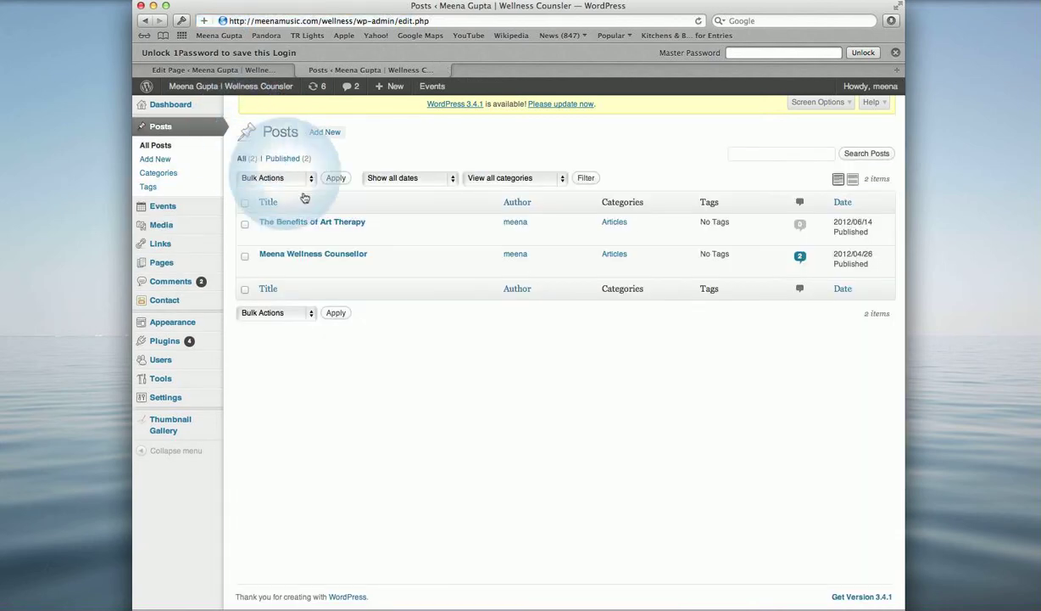
mouse_move(275, 228)
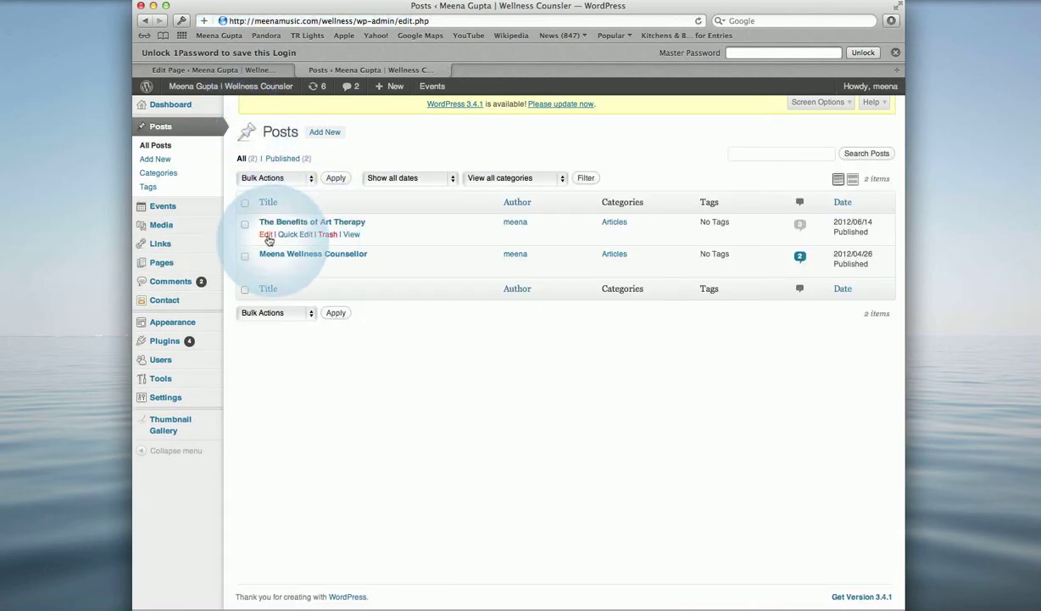
click(267, 236)
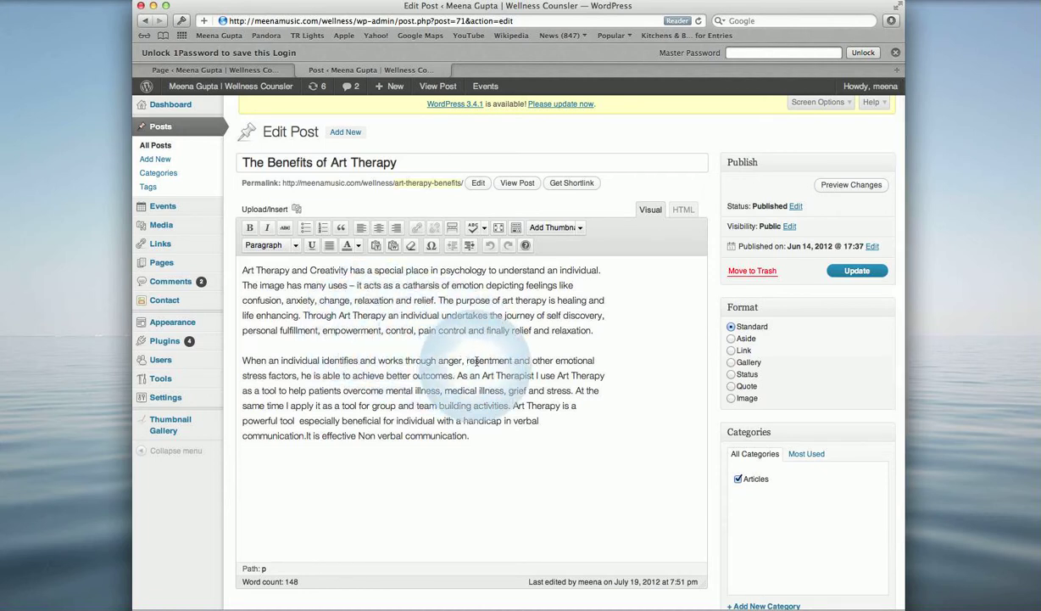
Create a new post titled "This is a new article" with the body text "Information about this.".
click(158, 159)
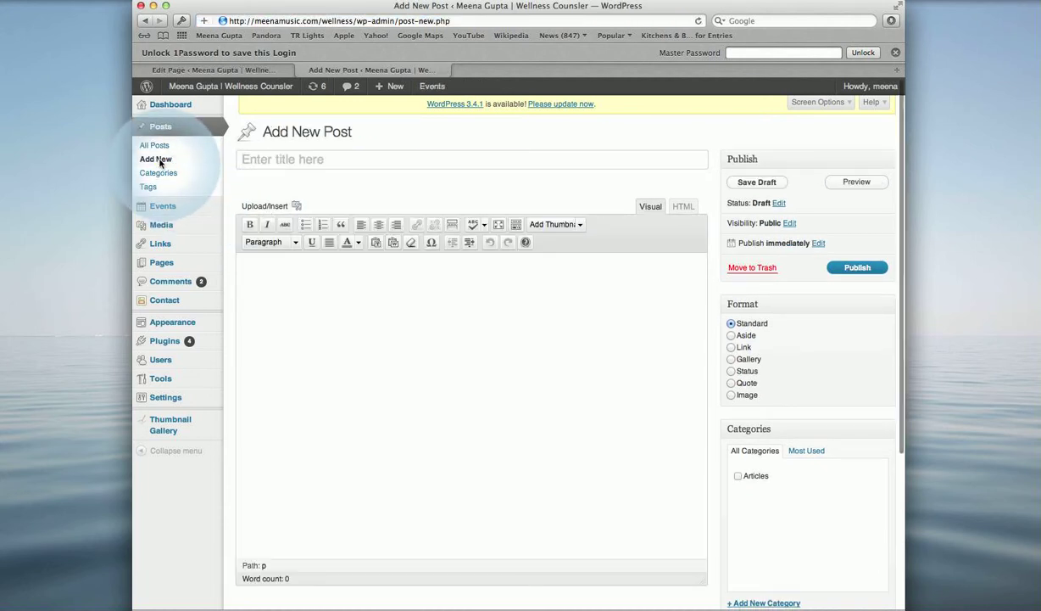
click(317, 157)
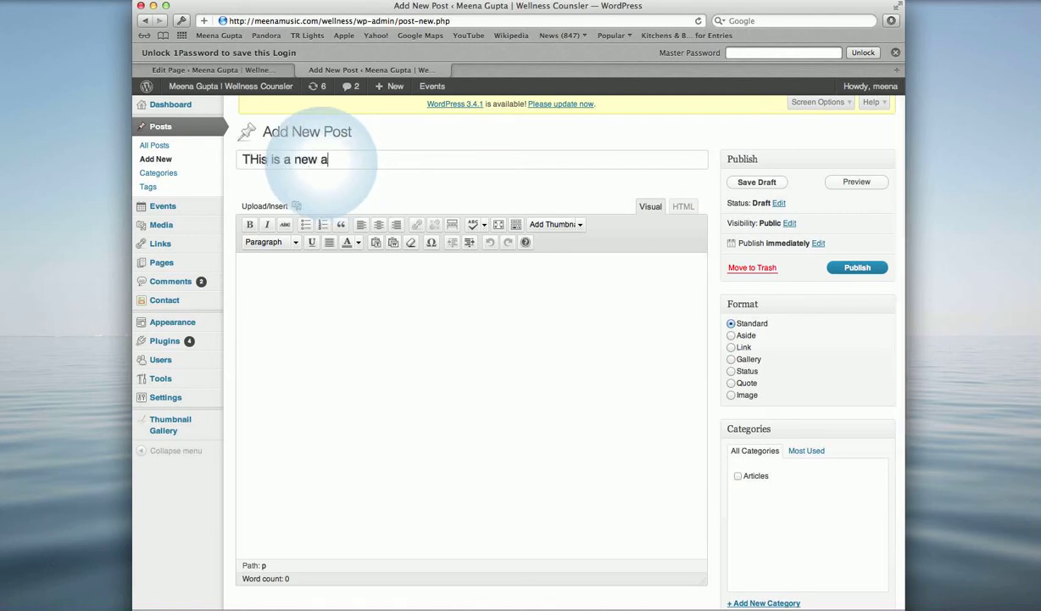
click(320, 283)
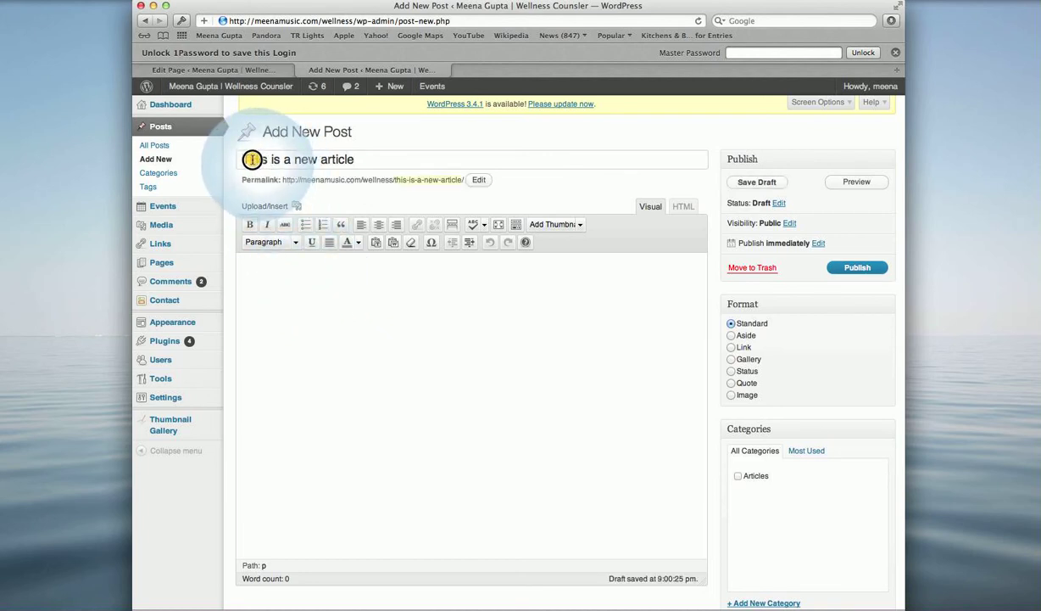
click(300, 283)
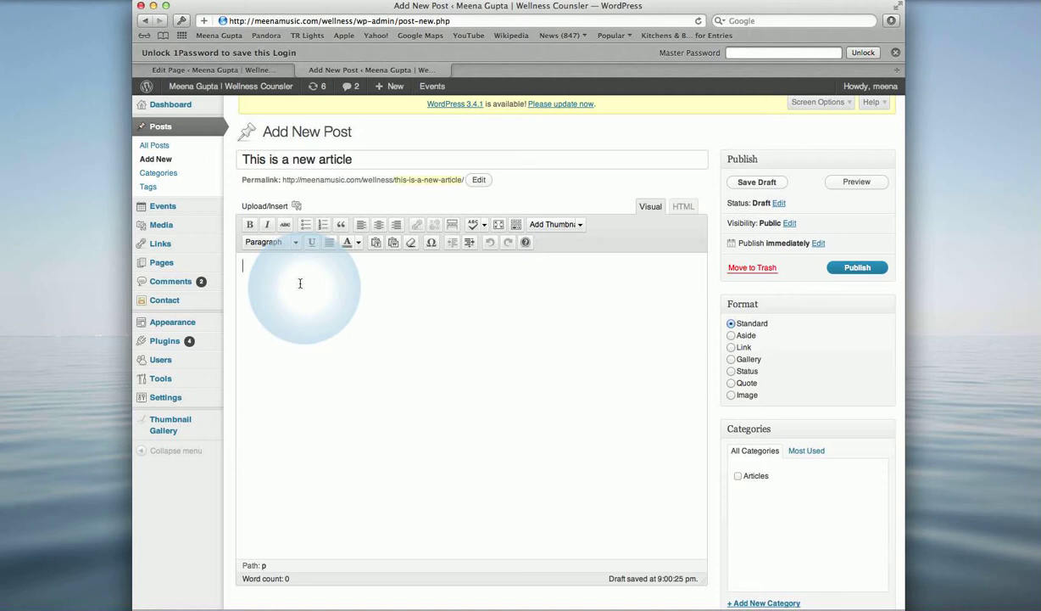
text(Information about this.)
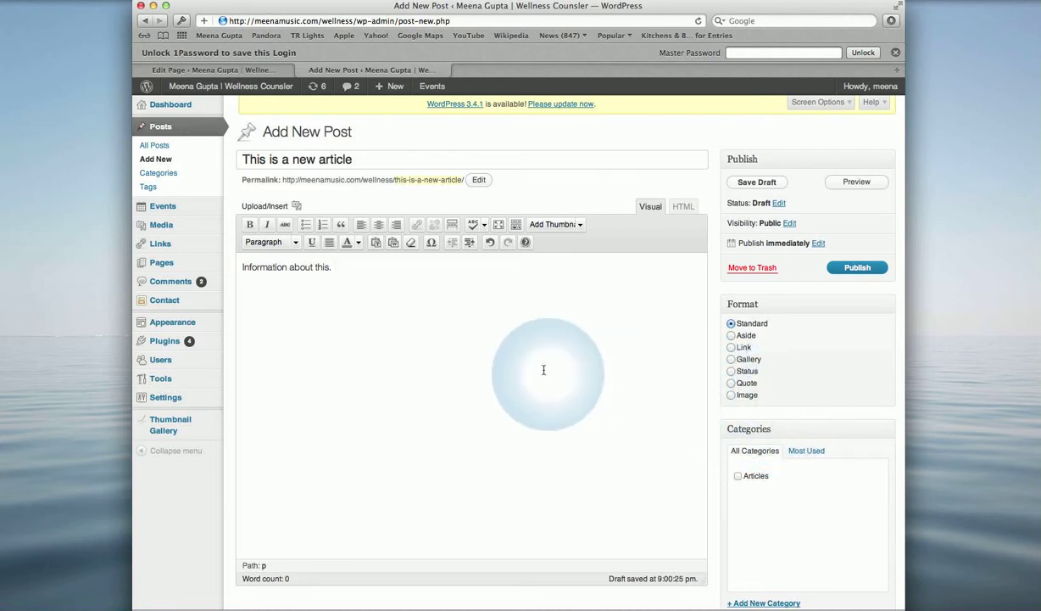
Assign the new post to the Articles category and publish it.
click(739, 478)
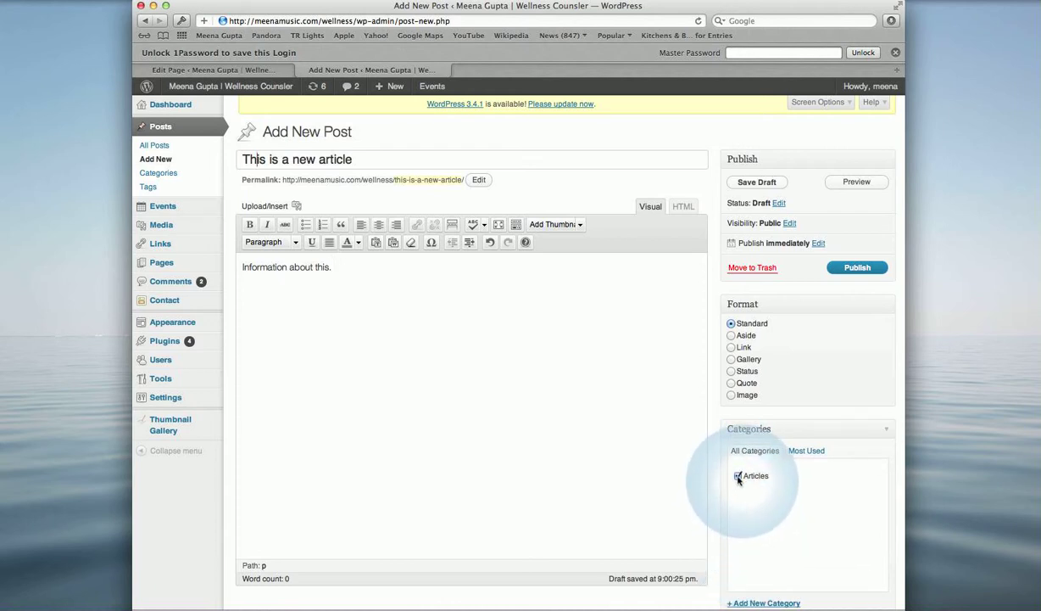
click(862, 268)
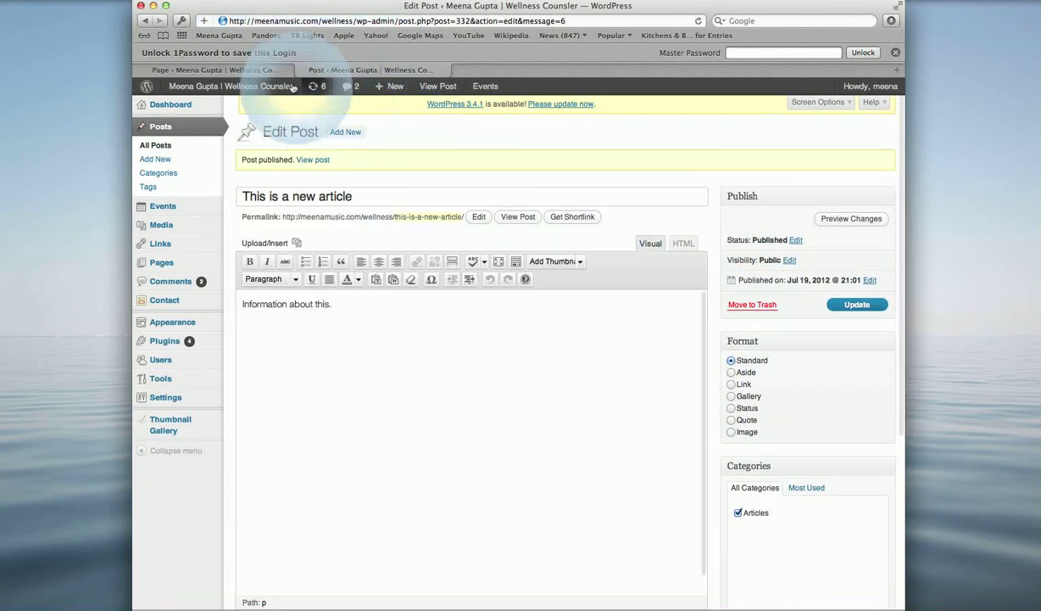
Open the live site in a new tab, view the "This is a new article" post, and return to the home page.
right_click(266, 90)
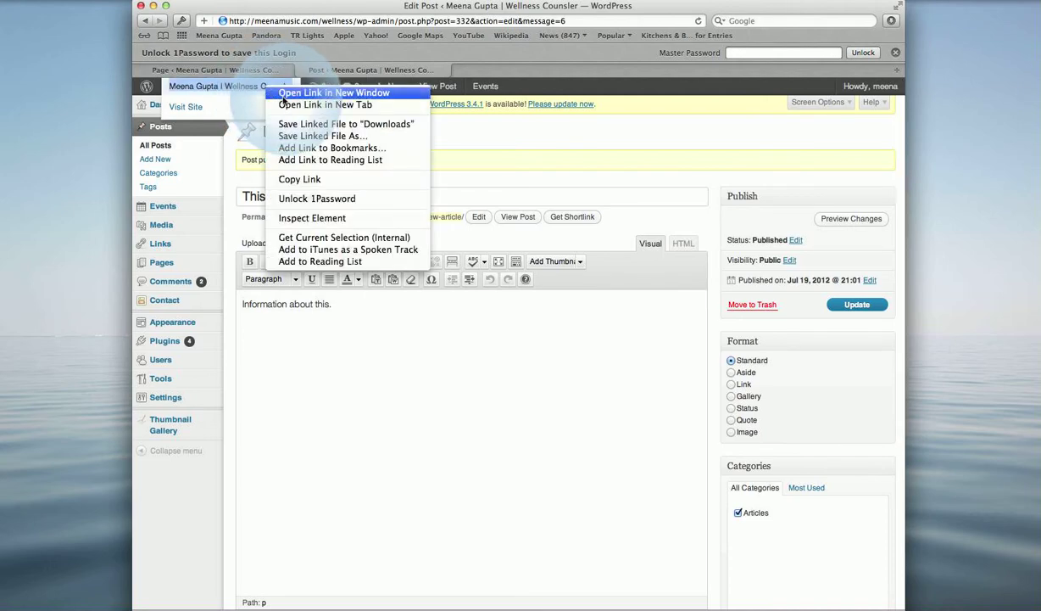
click(287, 105)
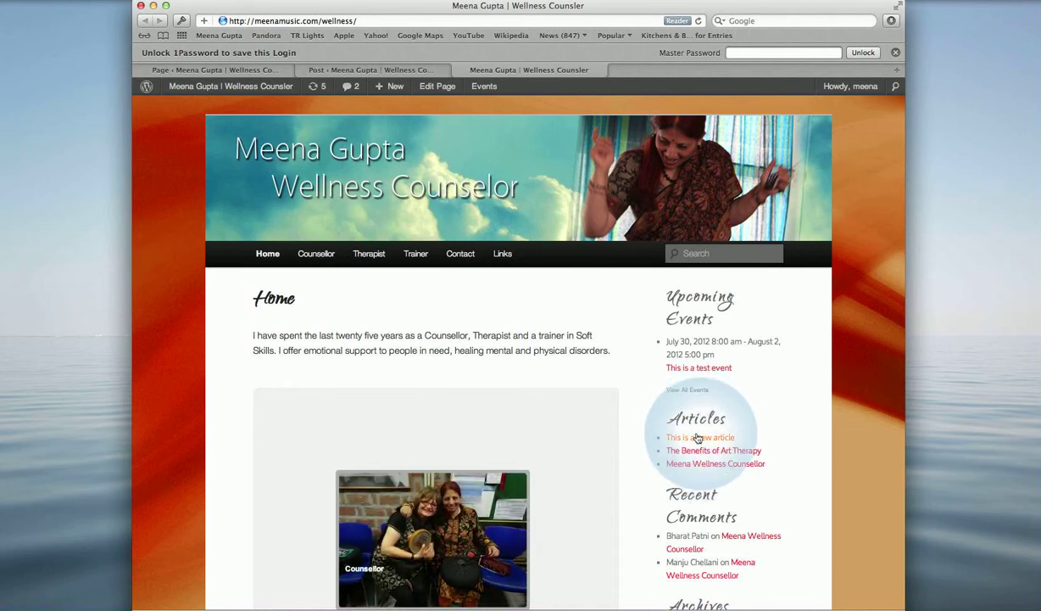
click(697, 437)
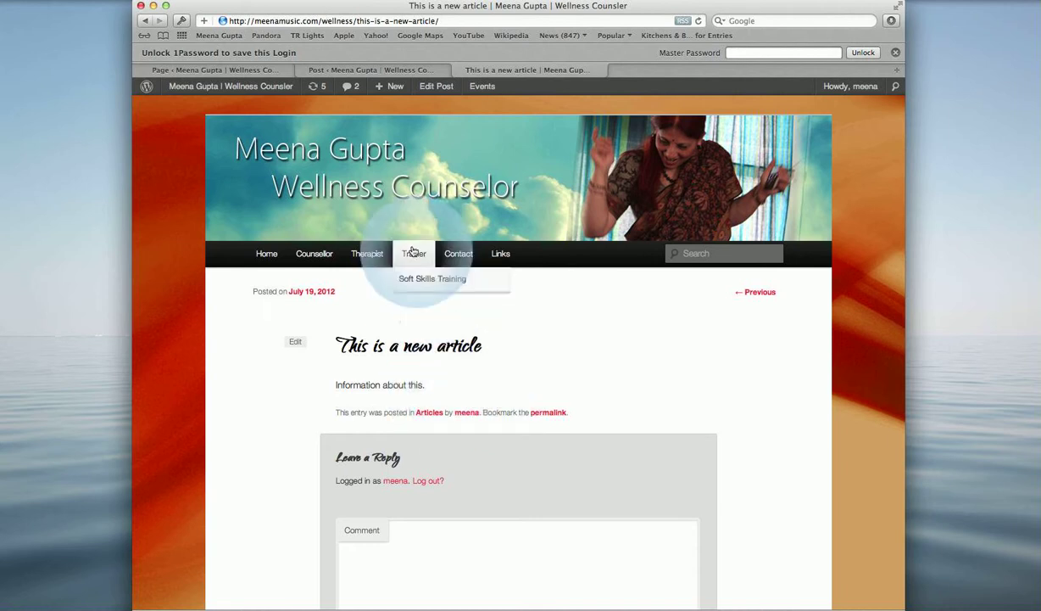
click(392, 196)
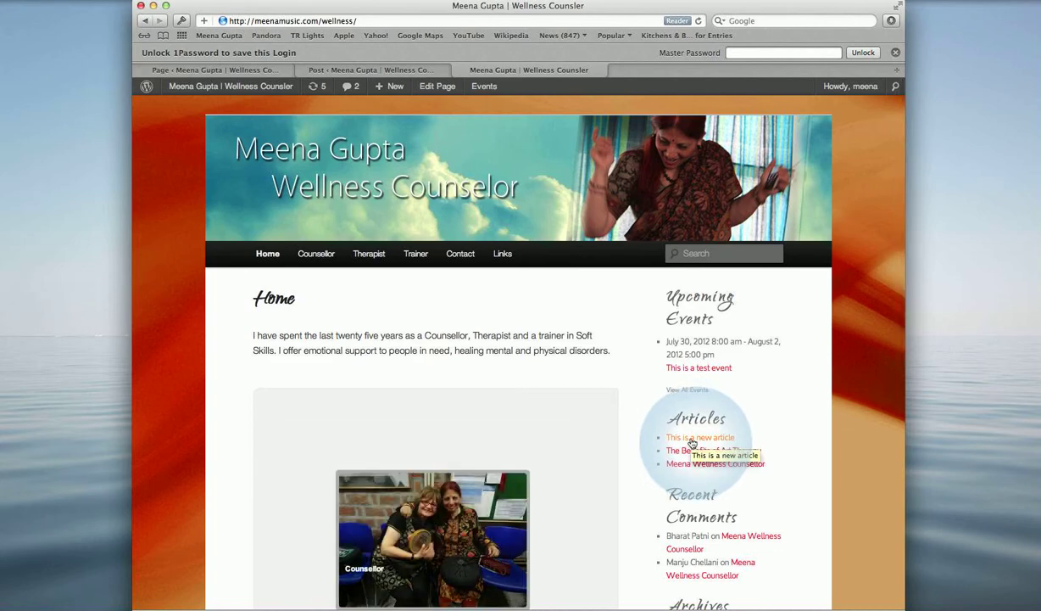
Add a new post category named "Biofeedback" with no parent.
click(356, 71)
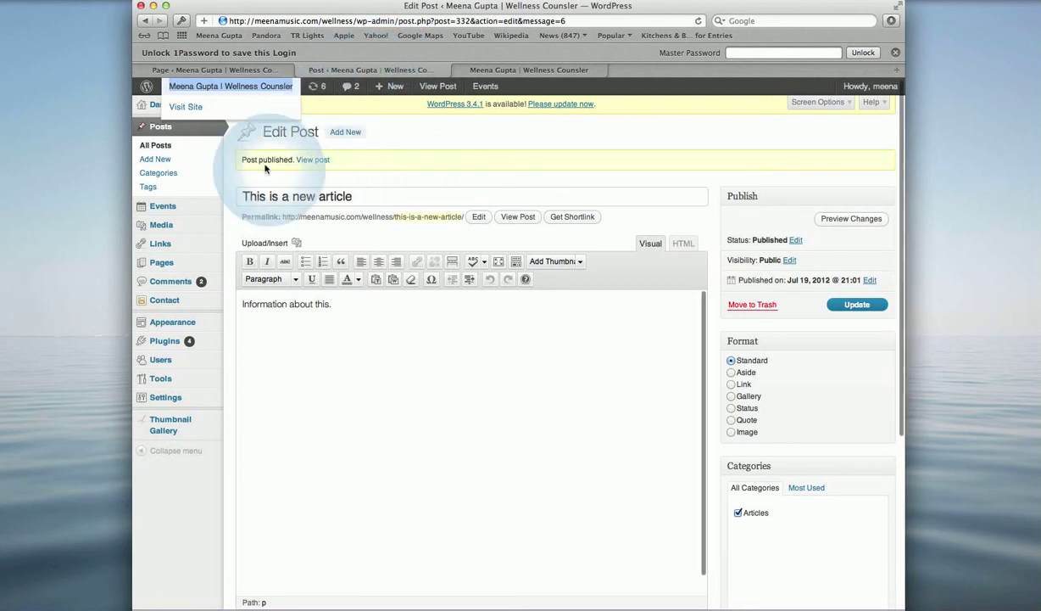
click(158, 173)
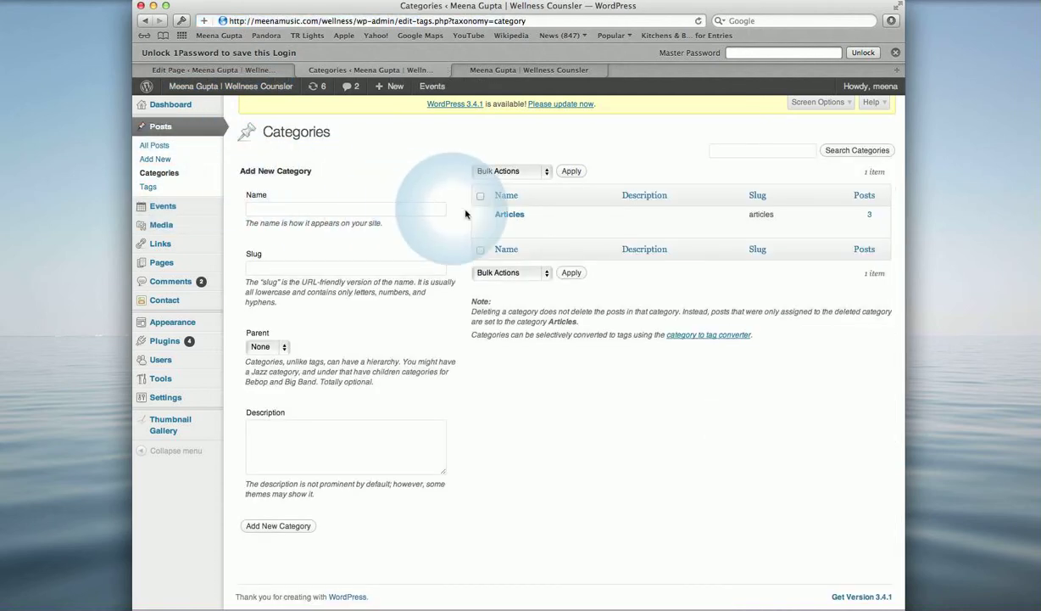
mouse_move(503, 218)
click(260, 211)
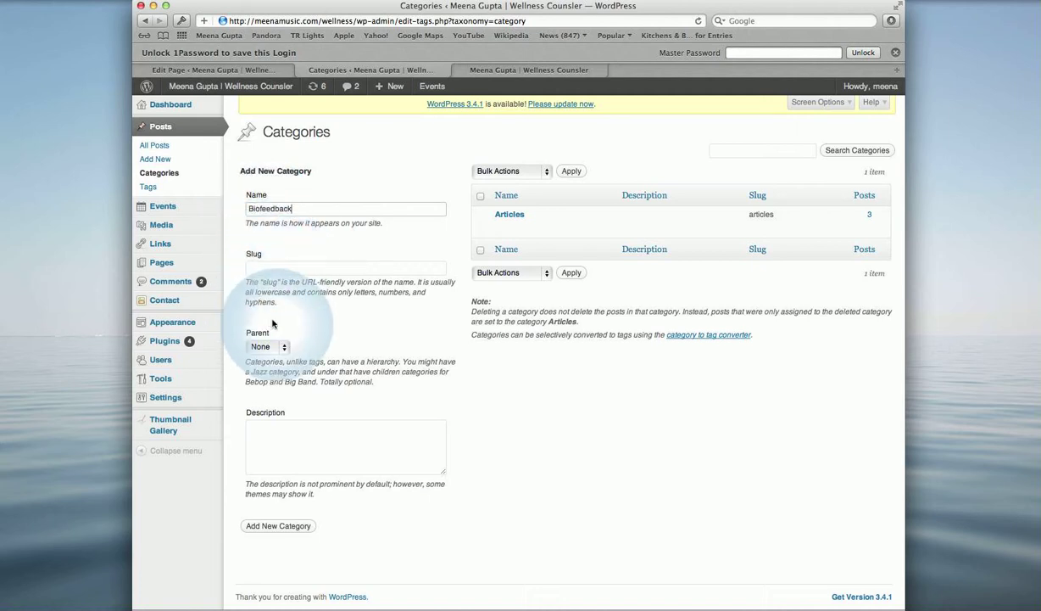
click(285, 526)
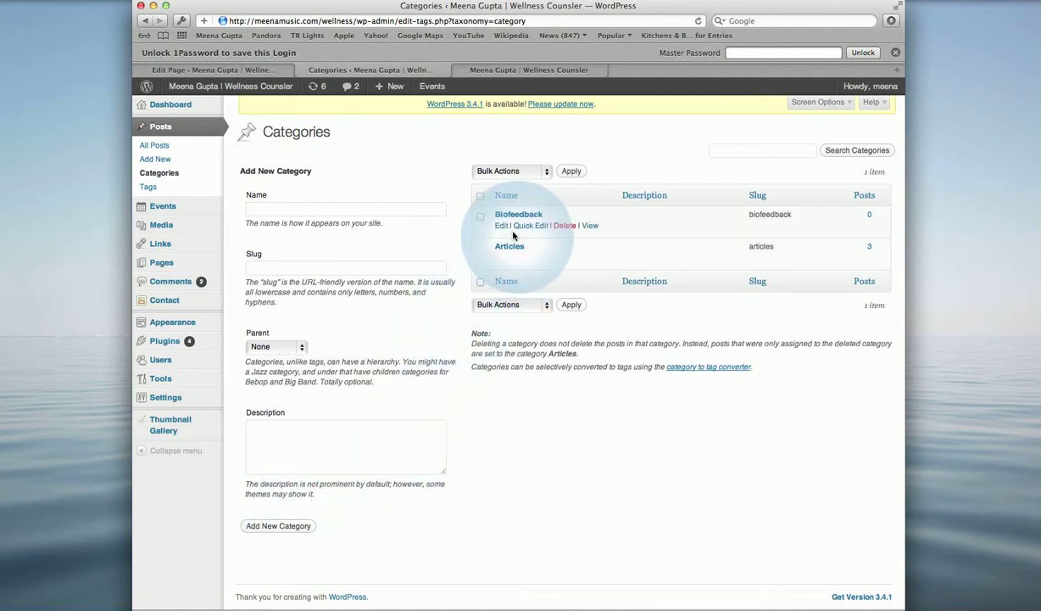
Assign the post "This is a new article" to the Biofeedback category as well and update it.
mouse_move(170, 203)
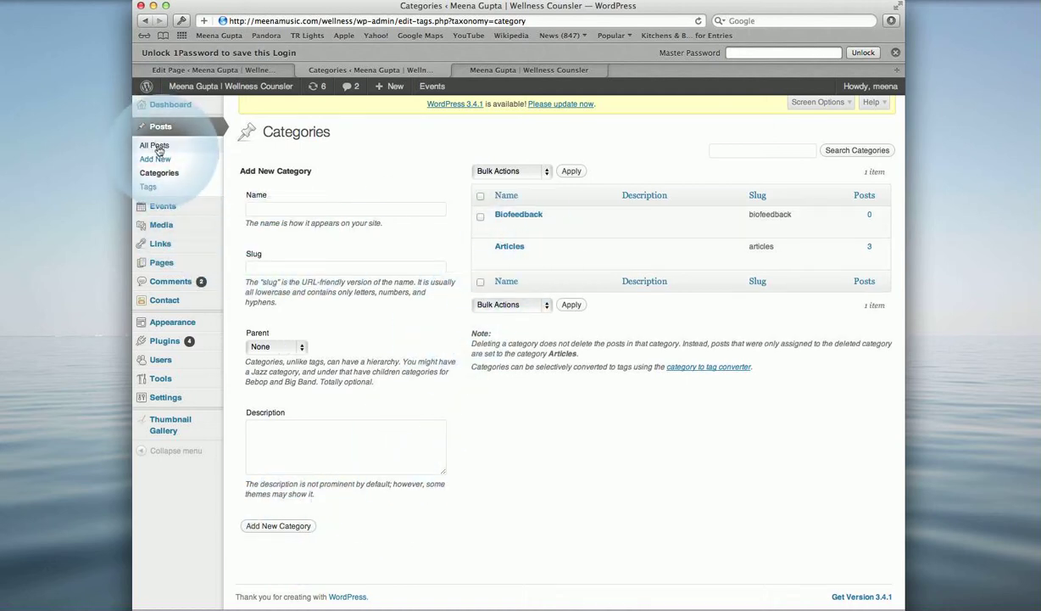
click(157, 146)
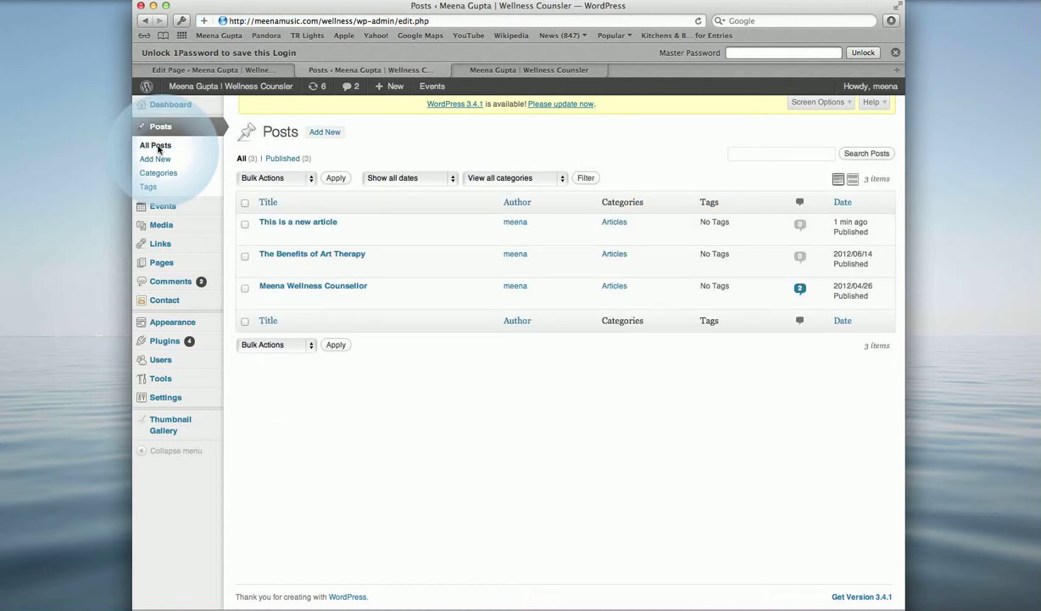
click(264, 234)
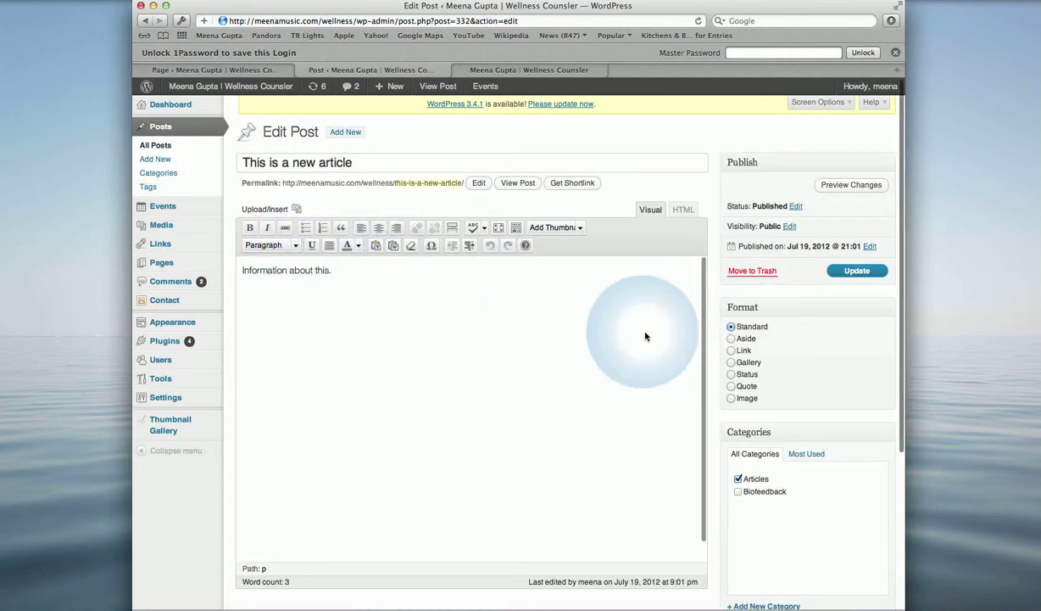
click(738, 492)
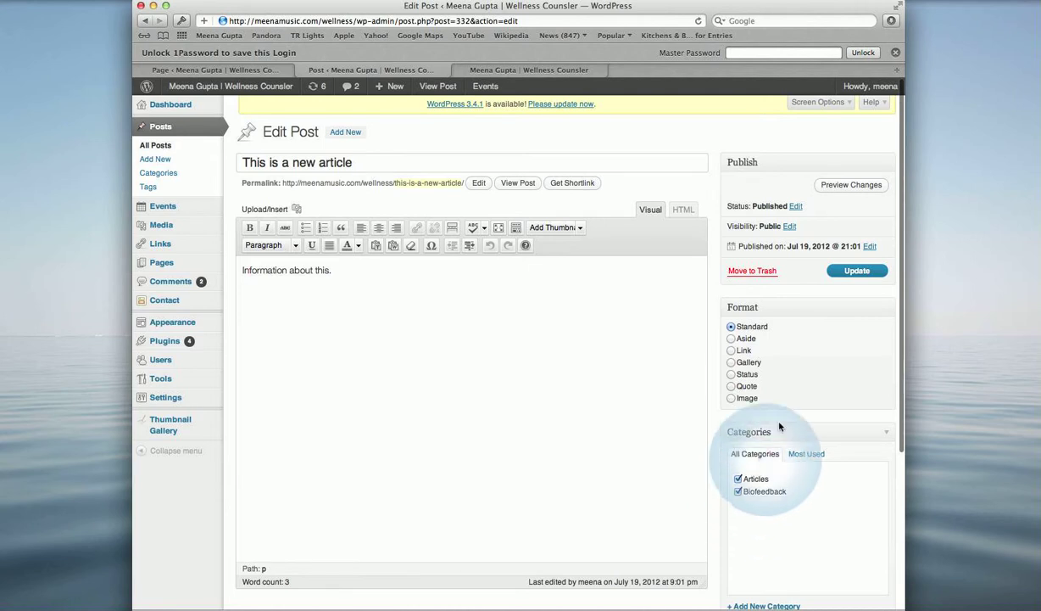
click(846, 271)
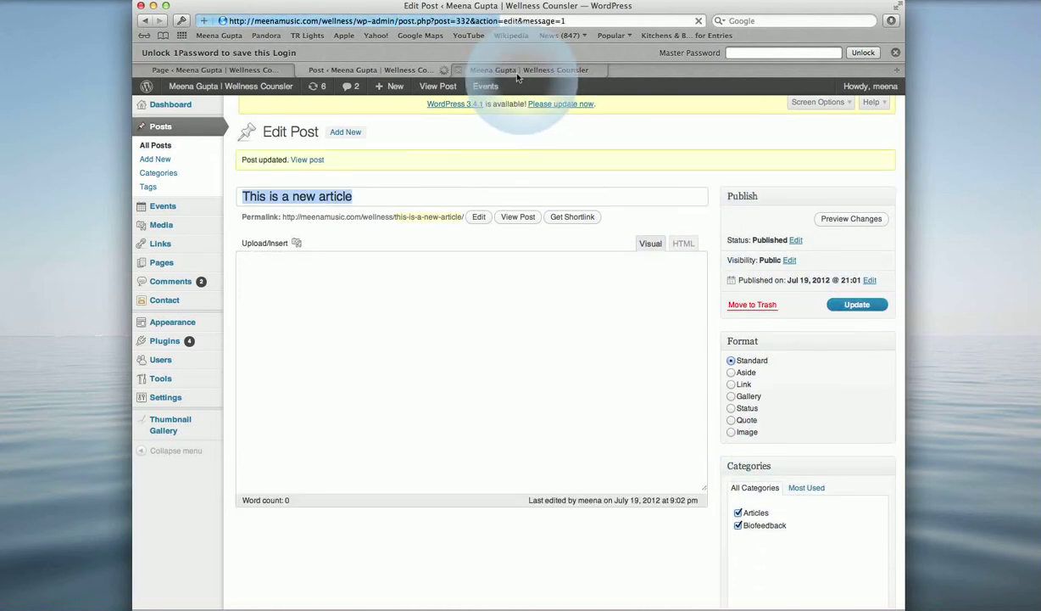
View "This is a new article" on the live site to check its categories.
click(518, 71)
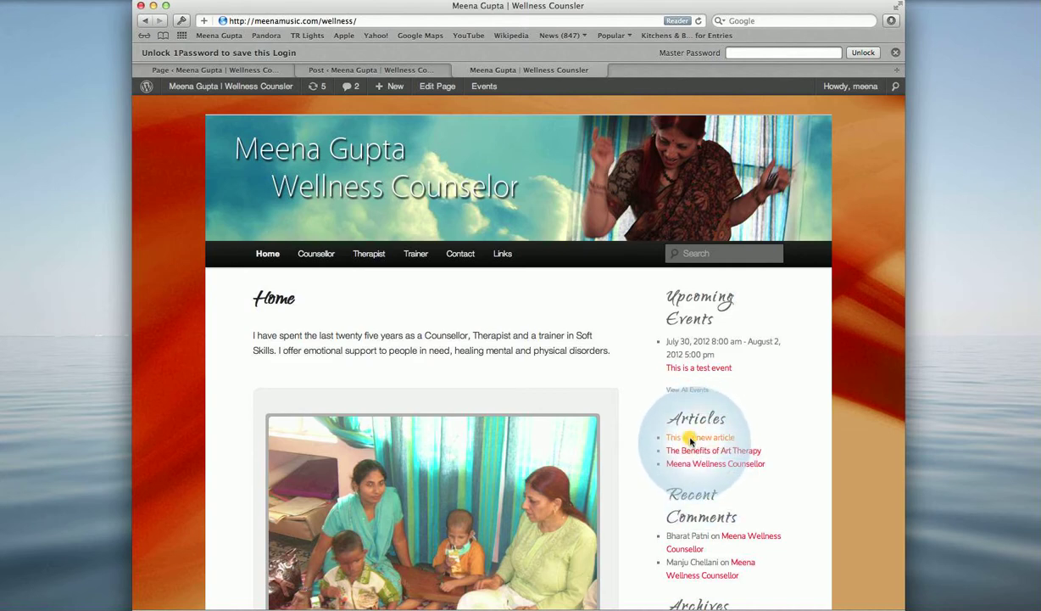
click(690, 437)
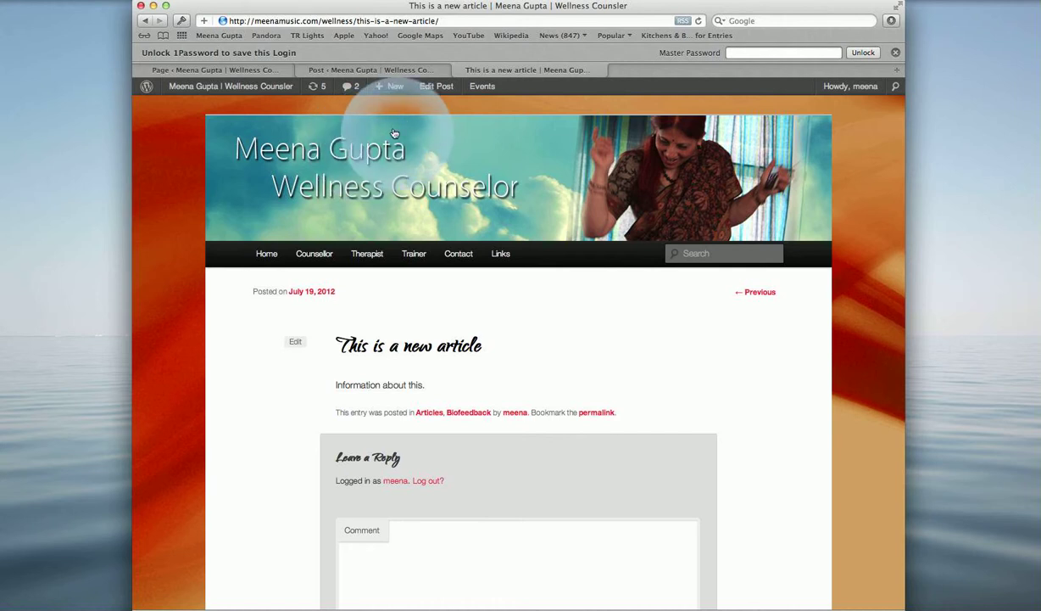
Go back from the live article to the list of all posts and move "This is a new article" to the trash.
click(438, 87)
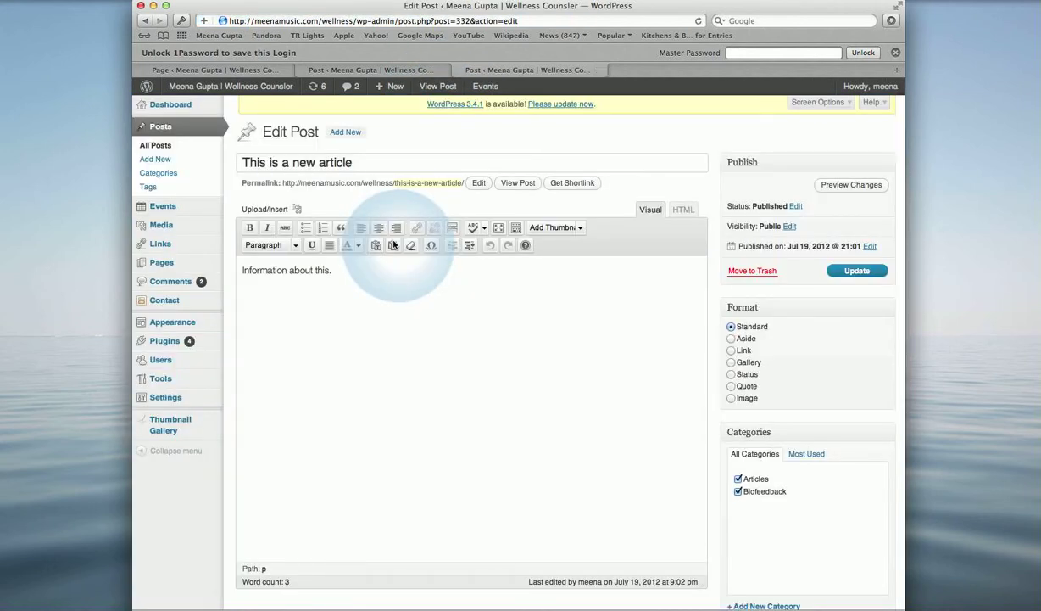
click(168, 146)
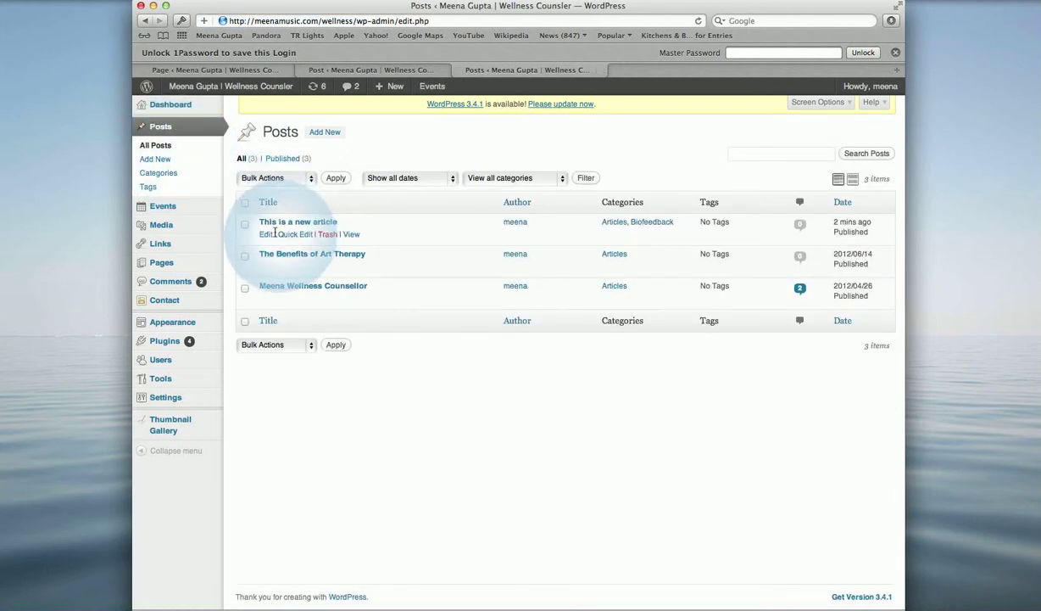
click(329, 235)
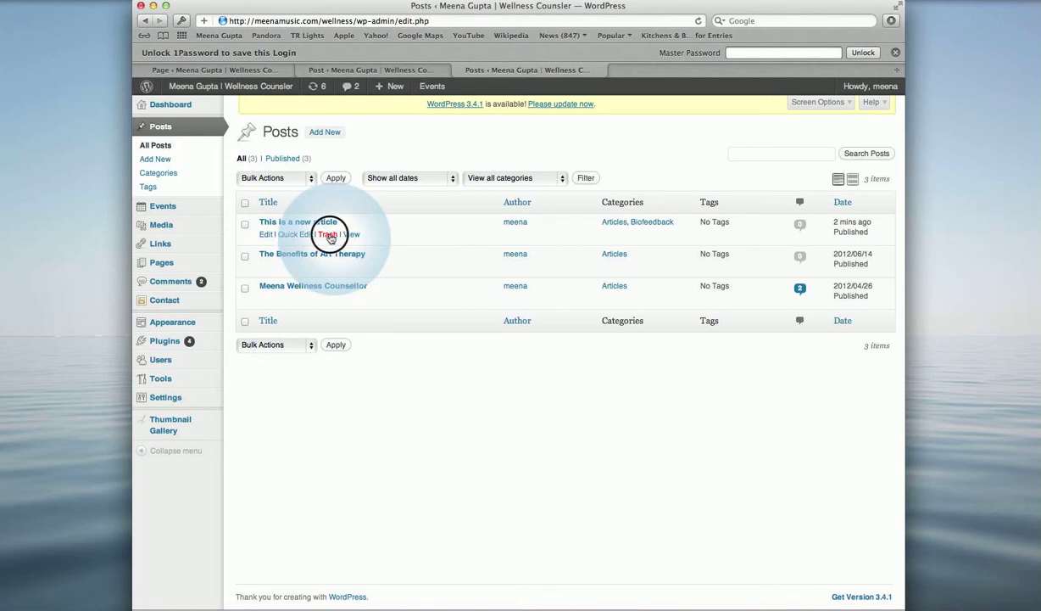